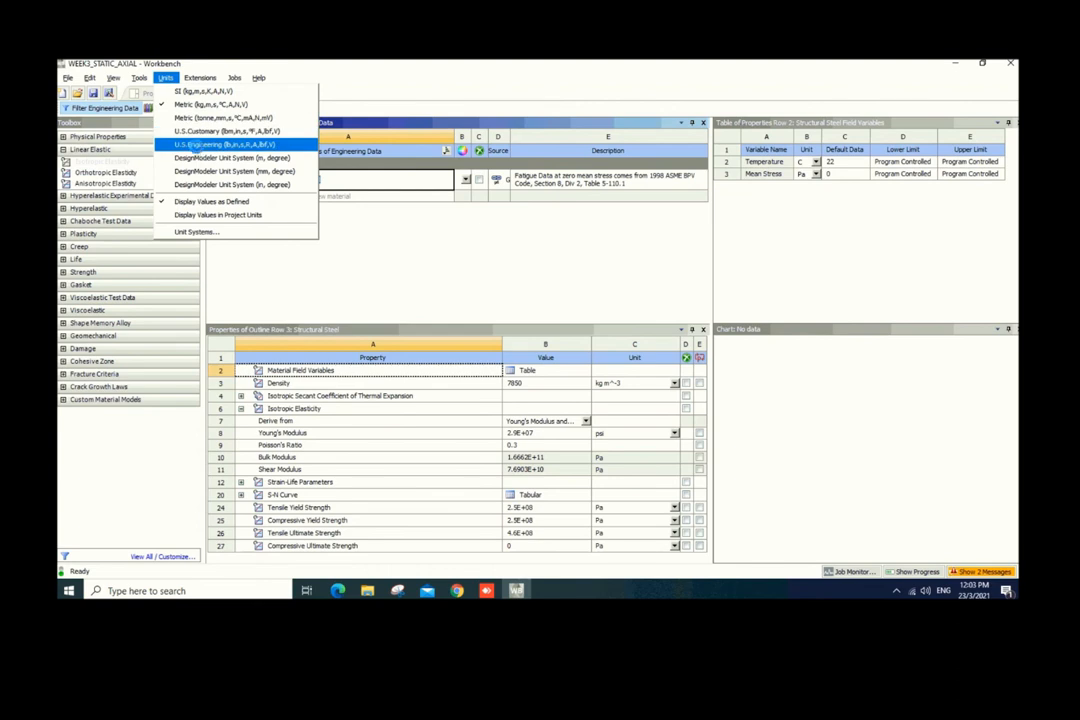
# Step: Set the project units to U.S. Engineering and open the geometry of the Static Structural system for editing
pyautogui.click(199, 152)
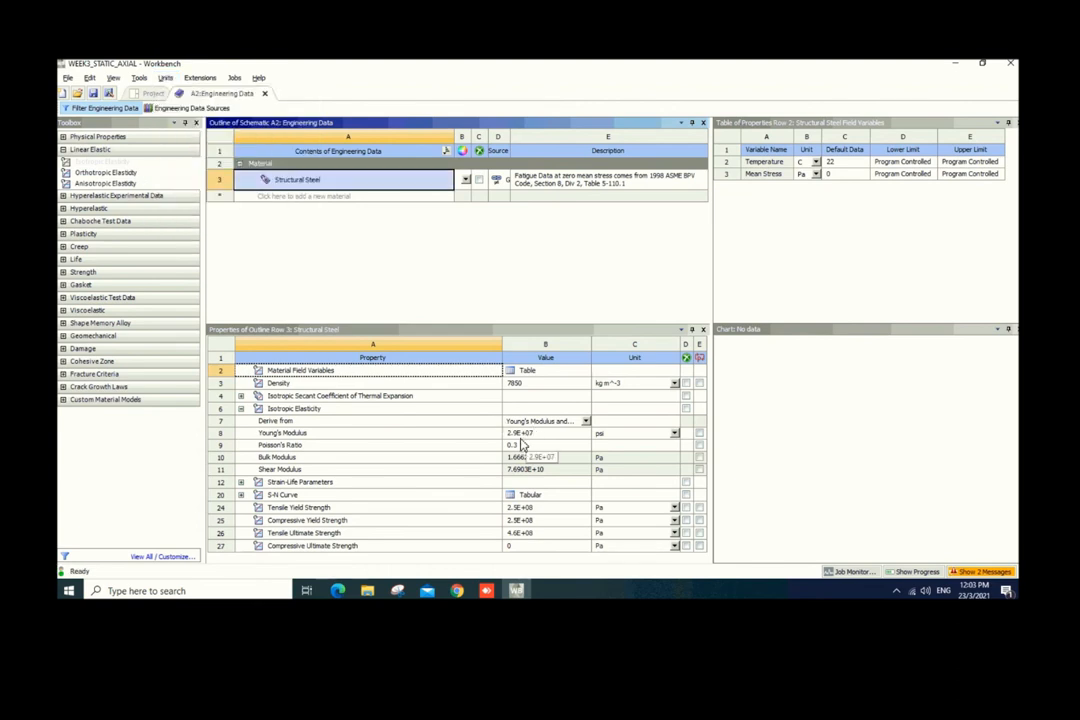
pyautogui.click(152, 94)
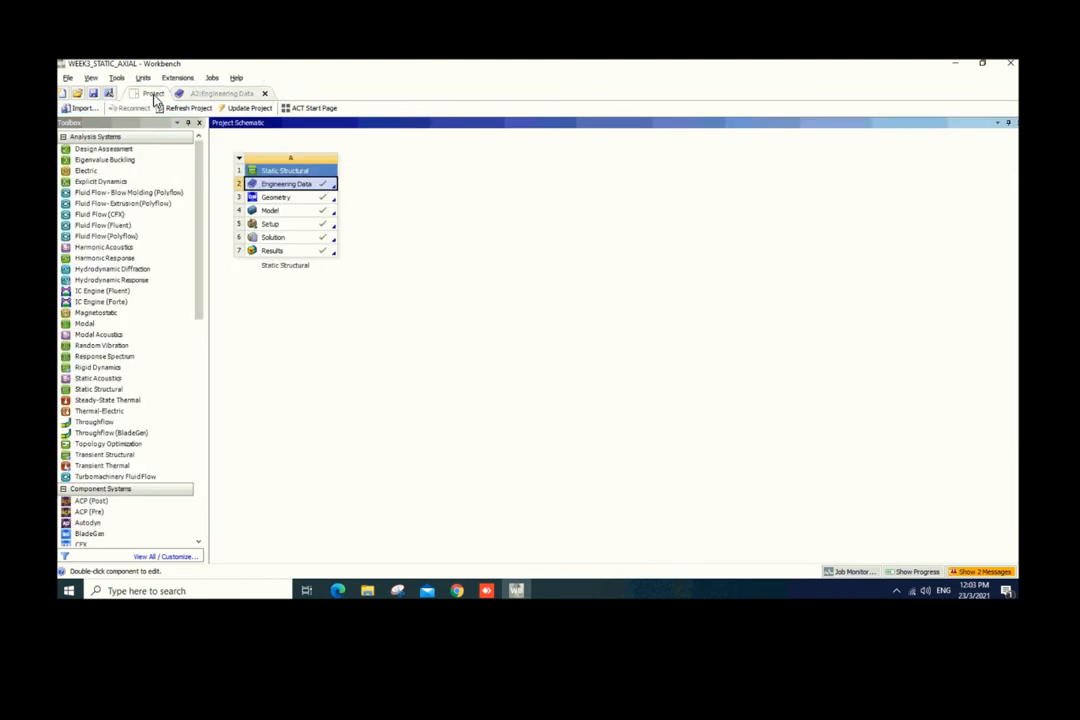
pyautogui.click(280, 202)
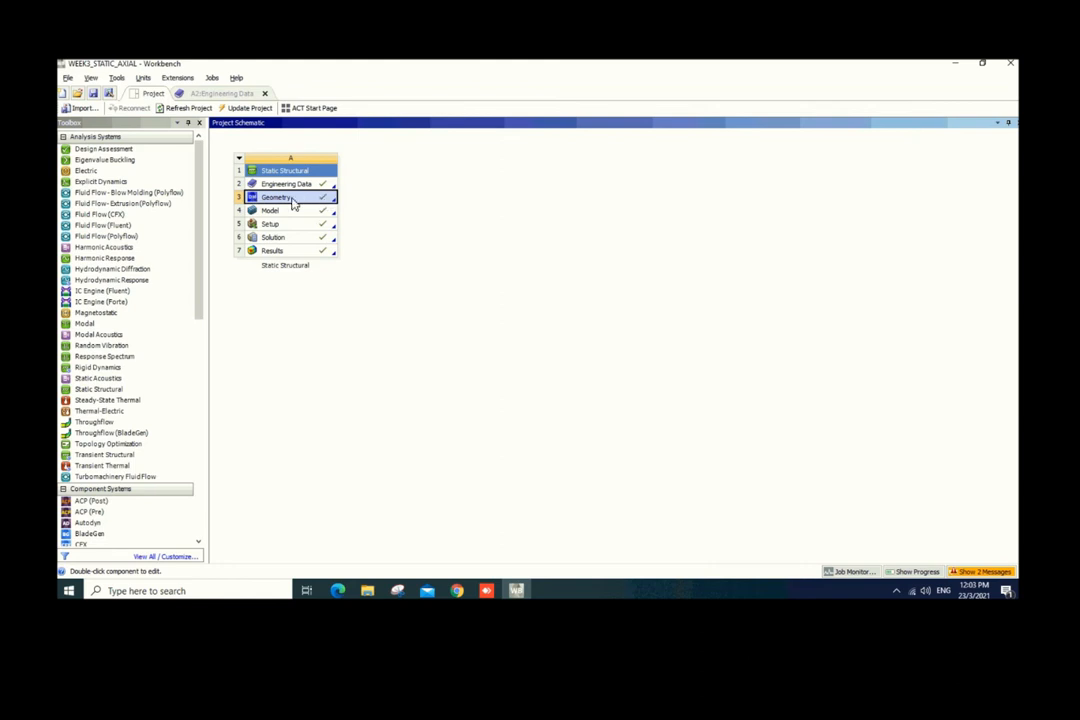
pyautogui.doubleClick(290, 199)
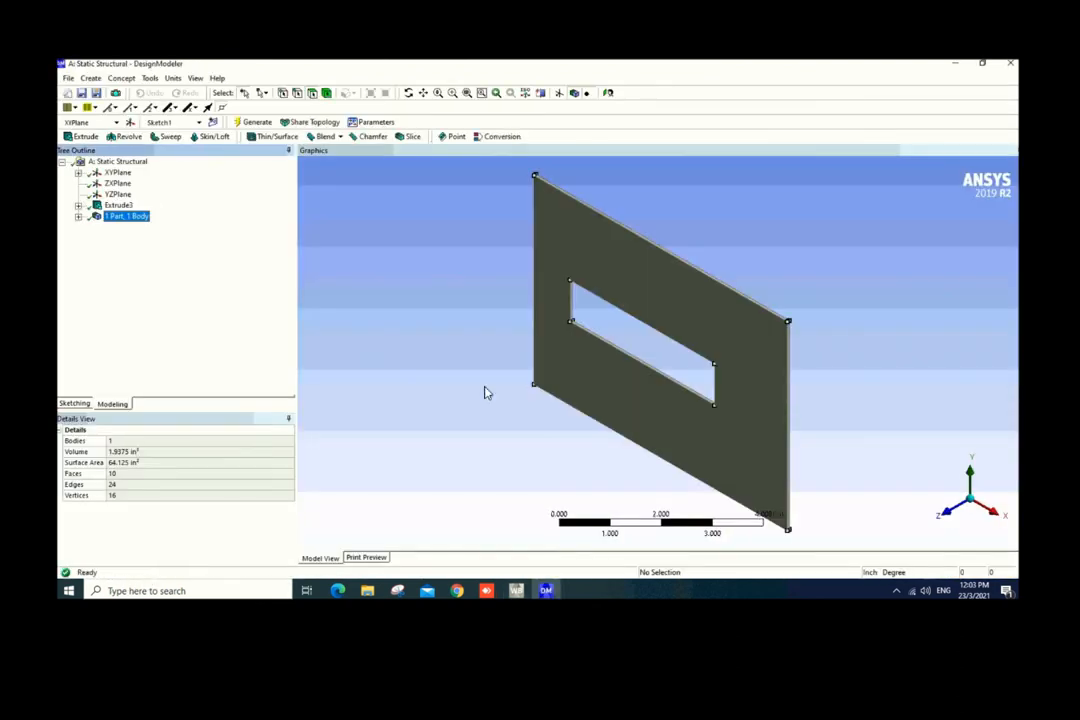
# Step: Examine the plate with the rectangular cutout from the front and isometric views
pyautogui.moveTo(510, 410); pyautogui.dragTo(770, 380, button='middle')
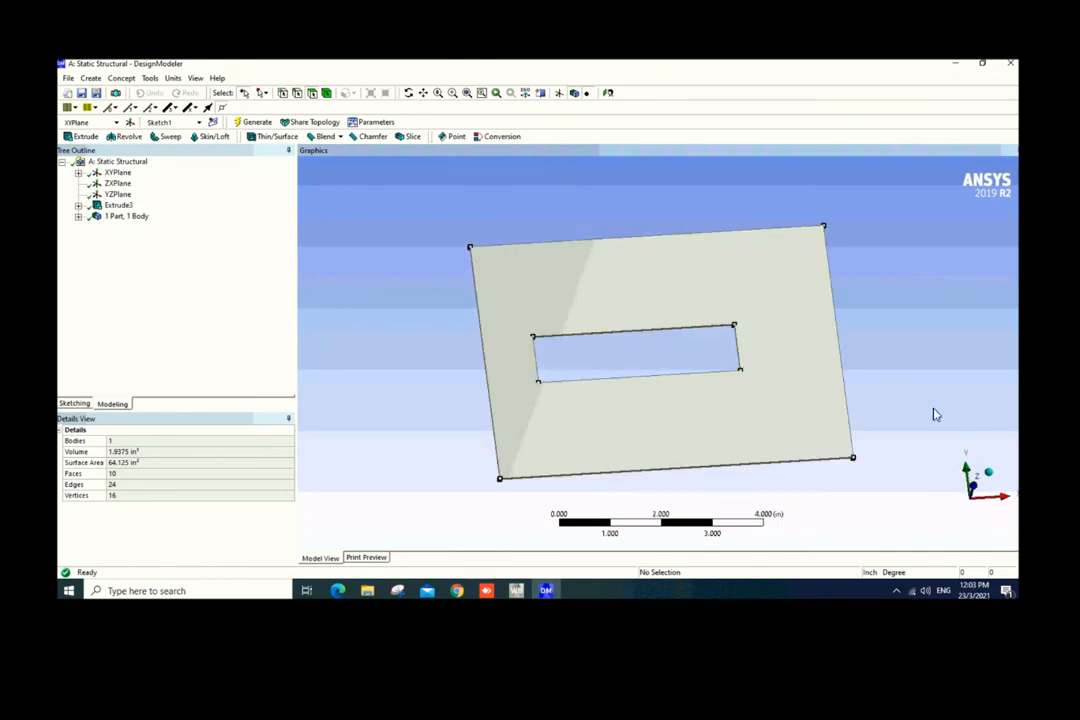
pyautogui.click(982, 494)
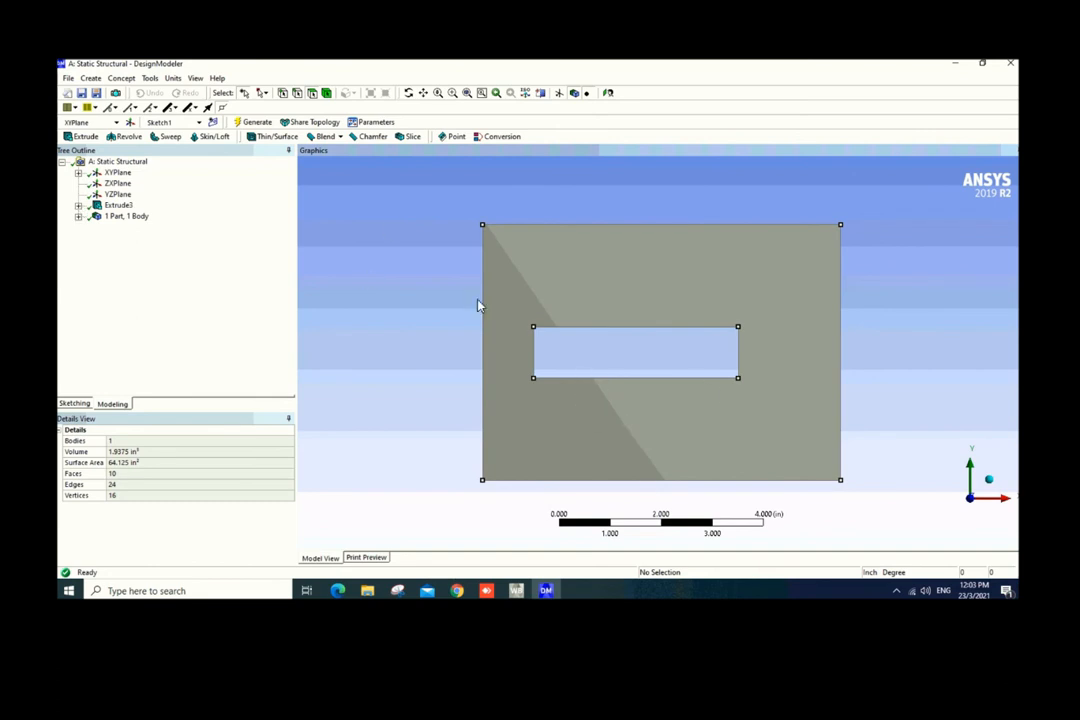
pyautogui.moveTo(906, 323); pyautogui.dragTo(918, 377, button='middle')
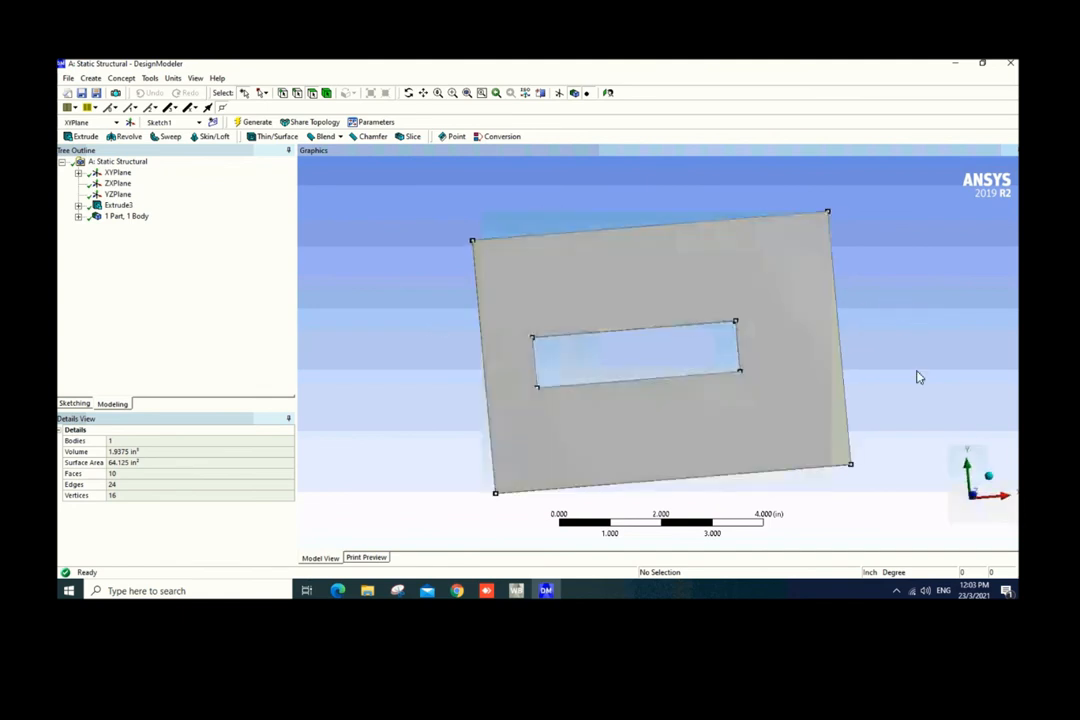
pyautogui.click(990, 477)
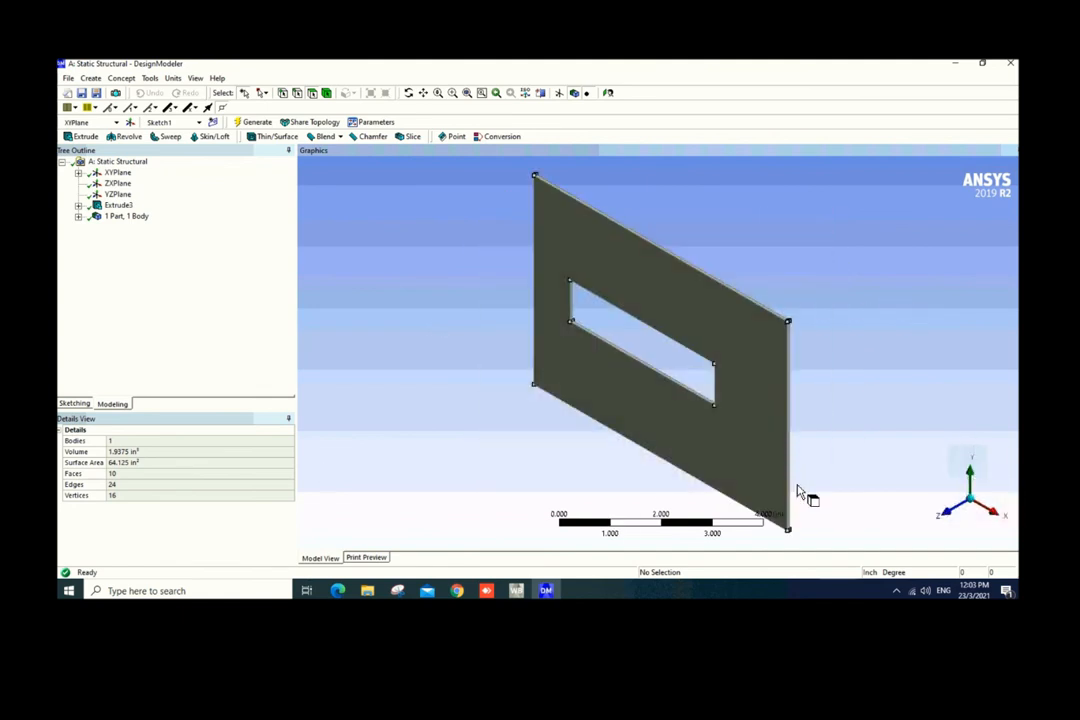
pyautogui.click(953, 513)
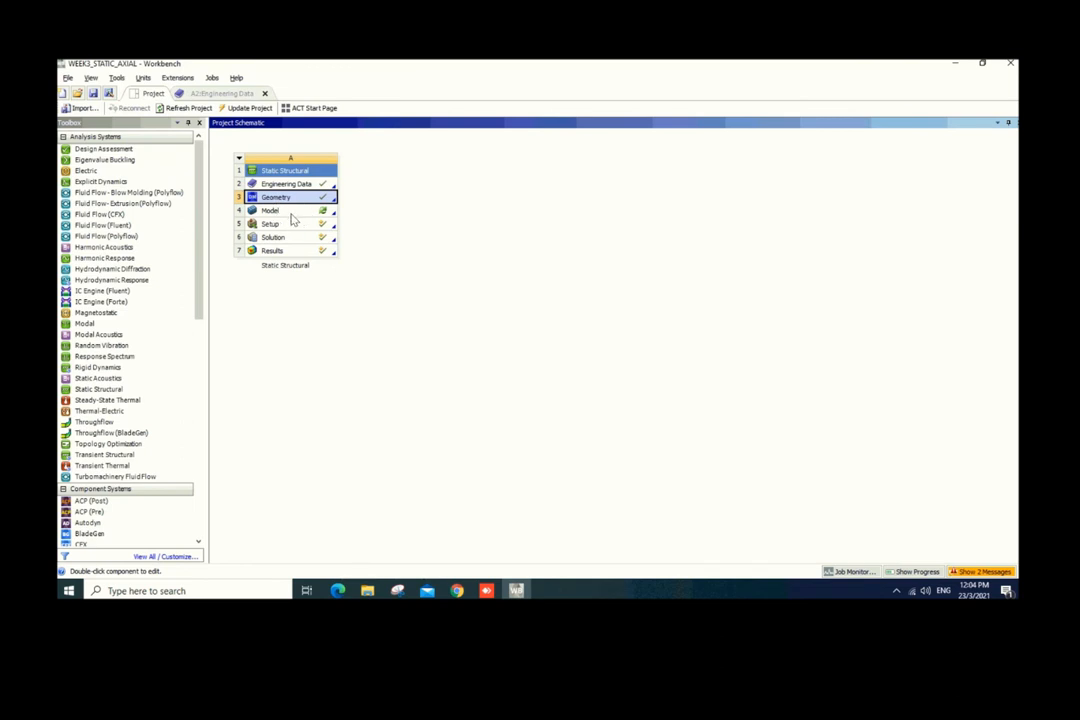
# Step: Open the Static Structural model with its upstream data re-read, and check the material assigned to the solid body
pyautogui.doubleClick(291, 214)
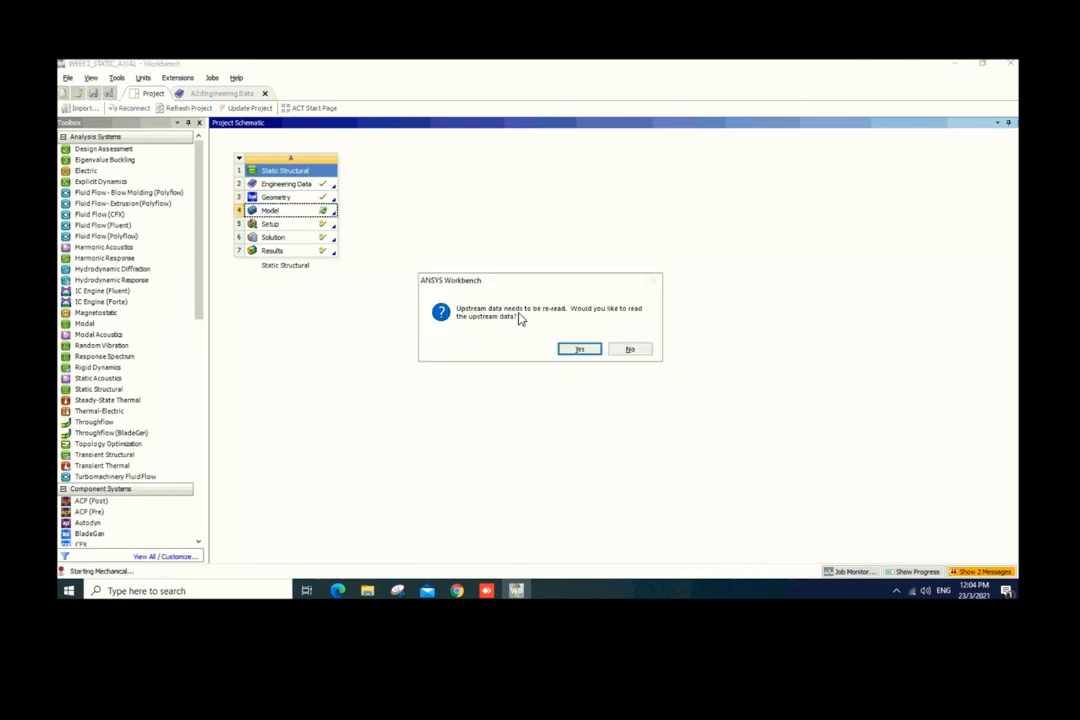
pyautogui.click(581, 350)
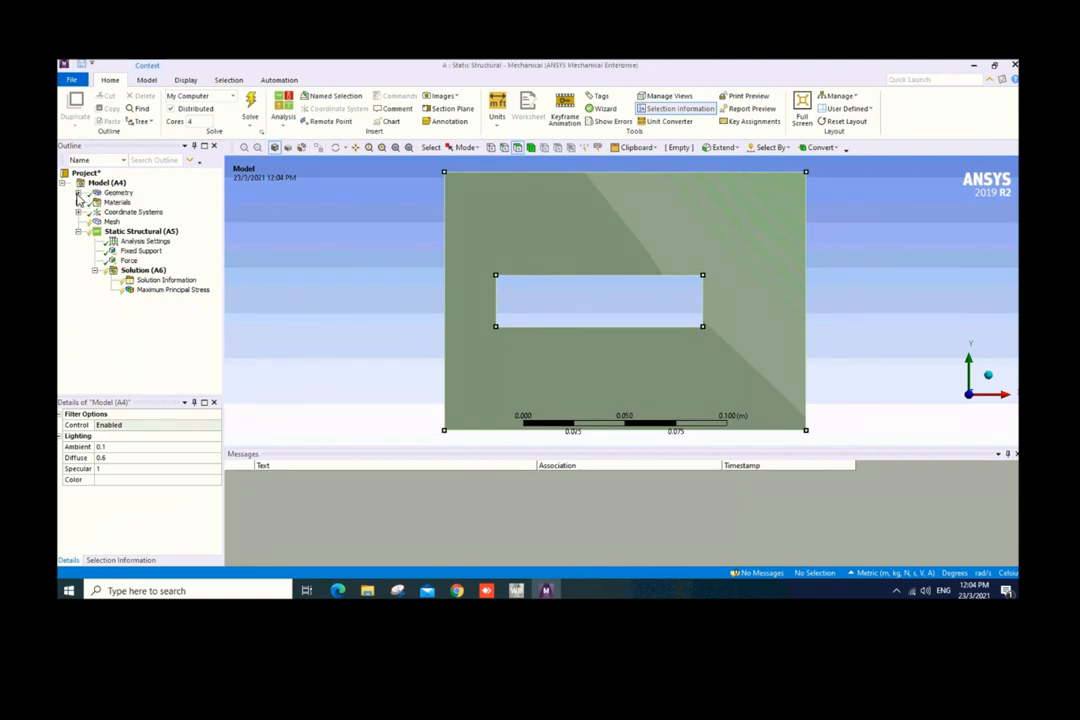
pyautogui.click(79, 193)
pyautogui.click(127, 203)
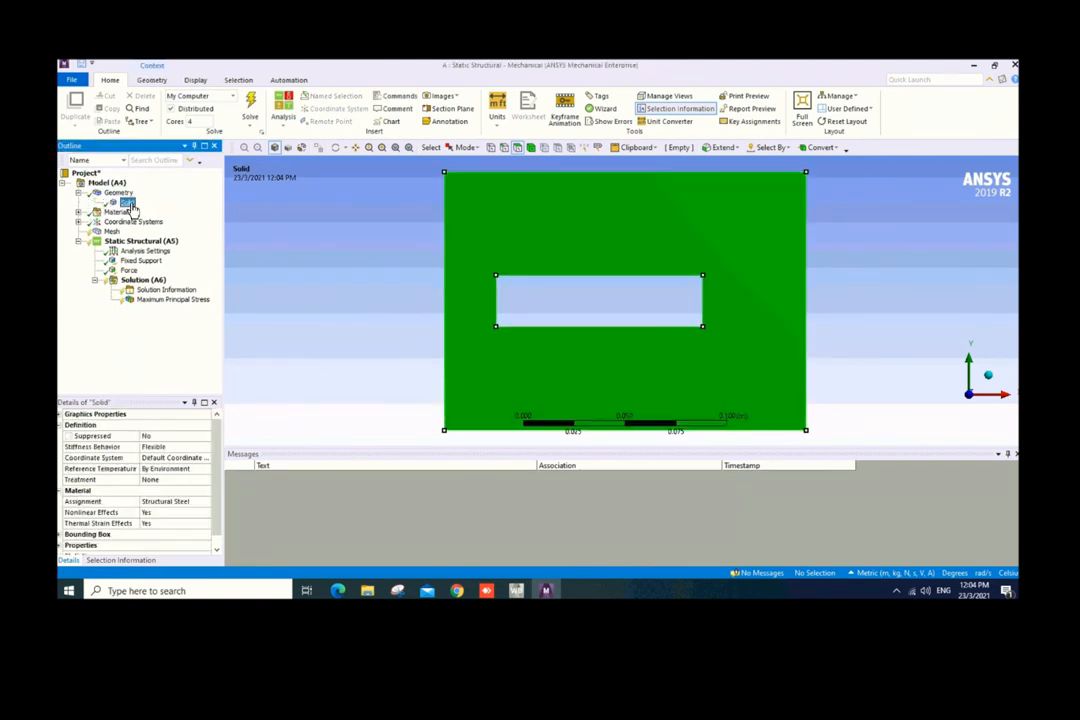
pyautogui.click(172, 503)
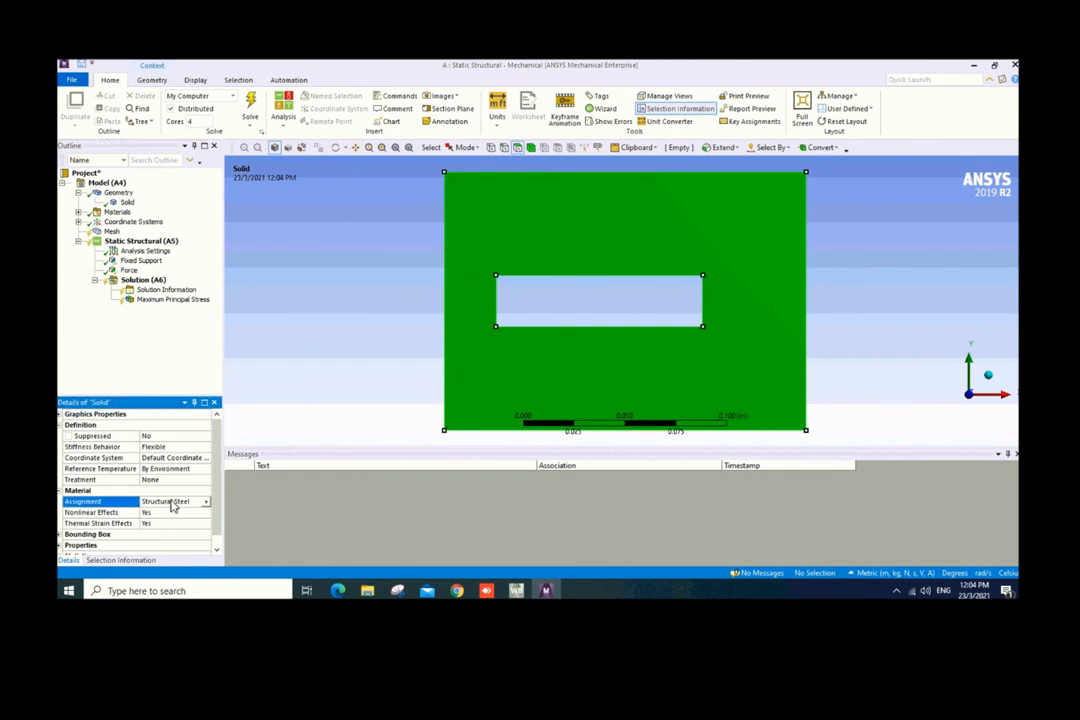
pyautogui.click(207, 503)
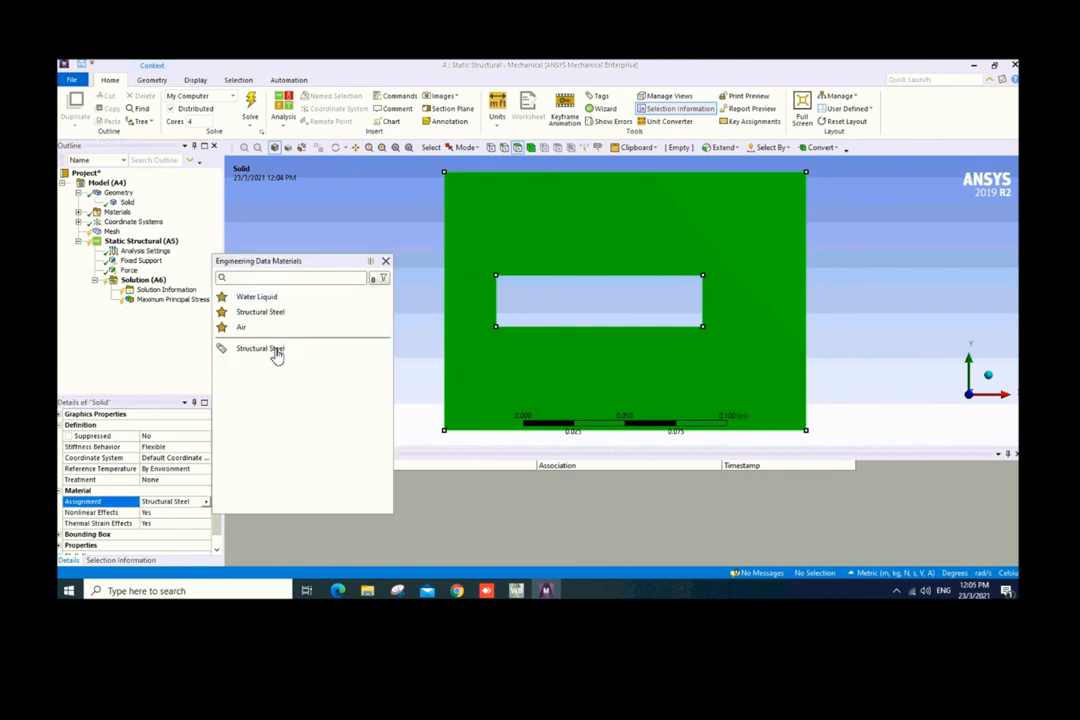
pyautogui.click(263, 201)
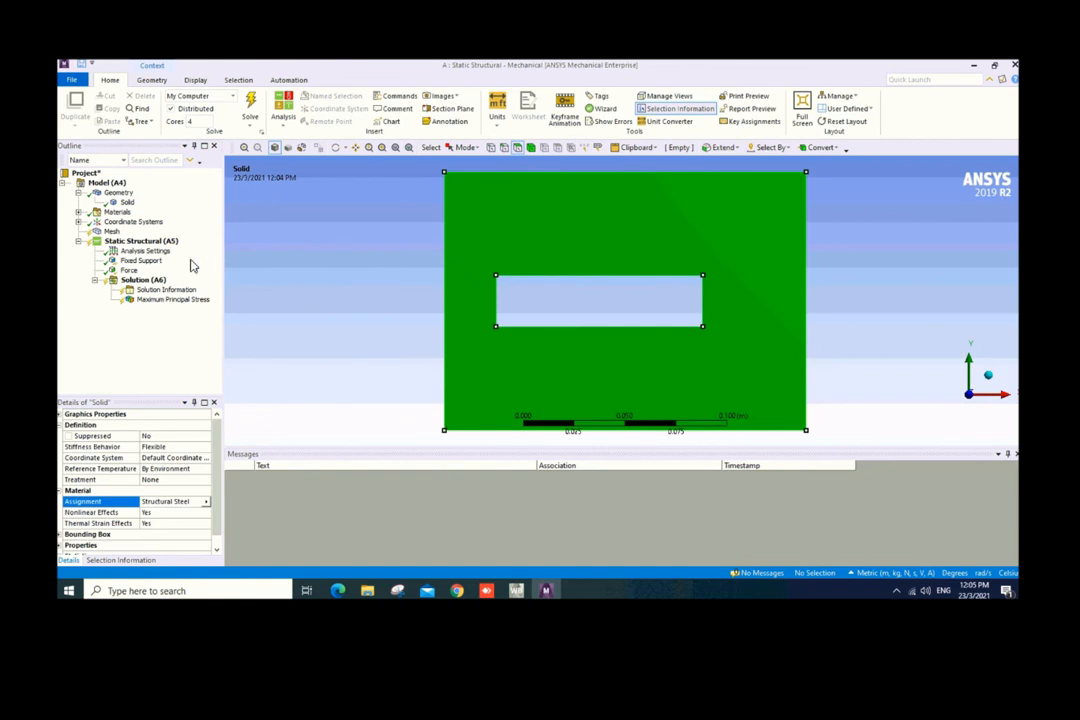
# Step: Switch the unit system to U.S. Customary (in, lbm, lbf, °F, s, V, A) and generate the mesh
pyautogui.click(112, 231)
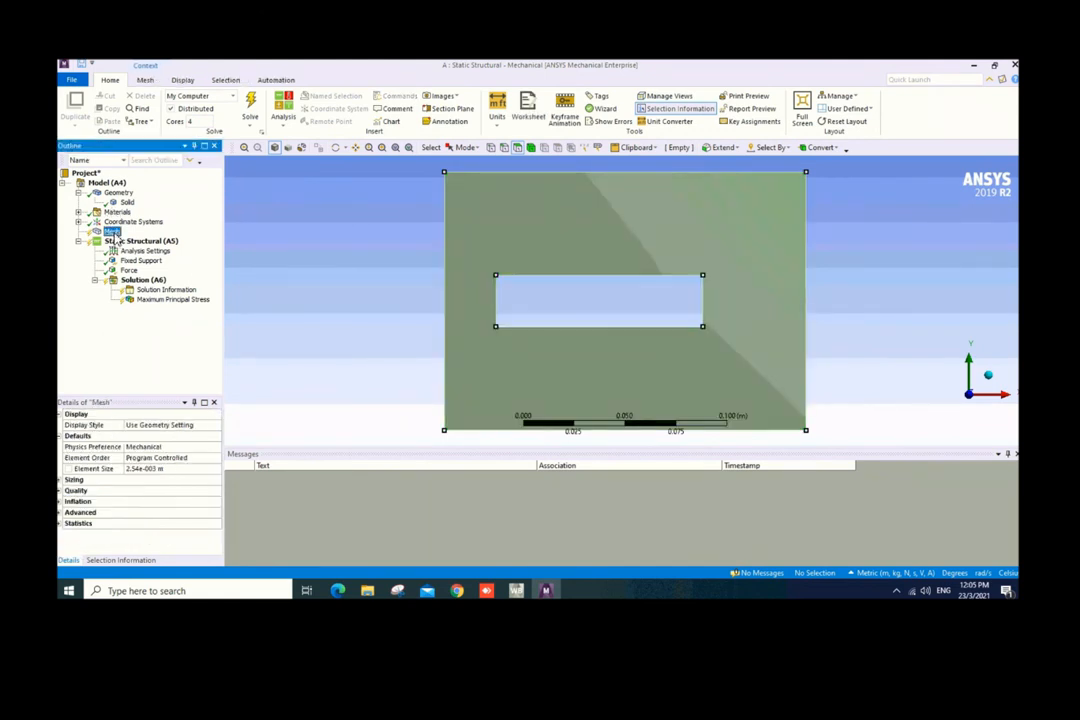
pyautogui.rightClick(115, 234)
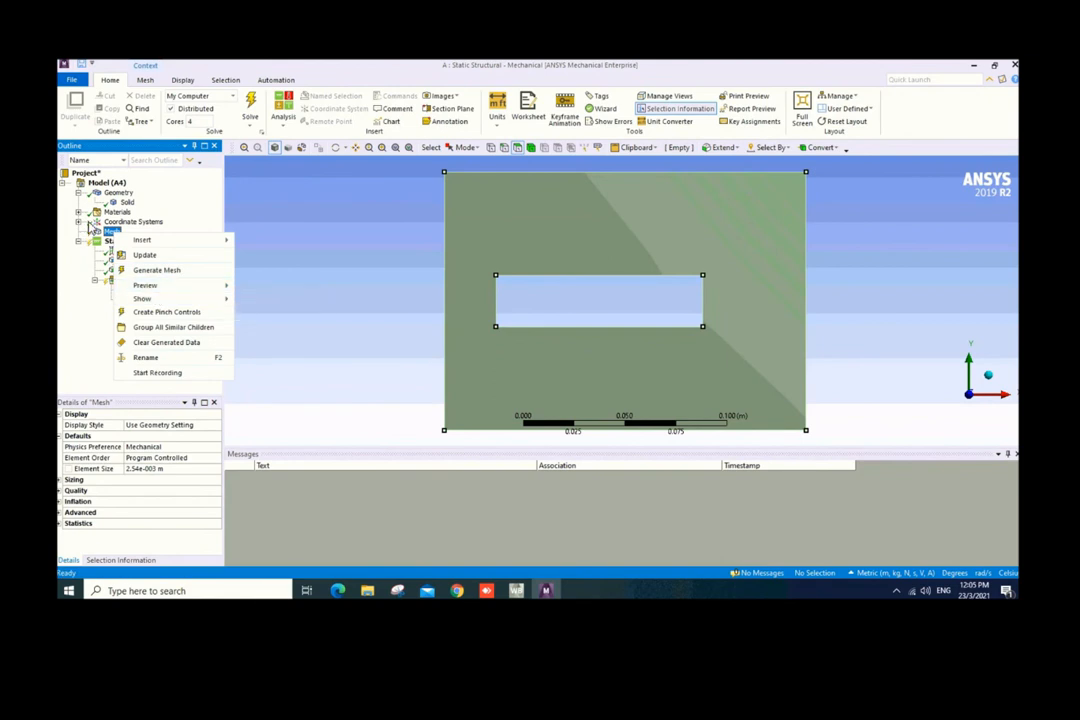
pyautogui.click(101, 234)
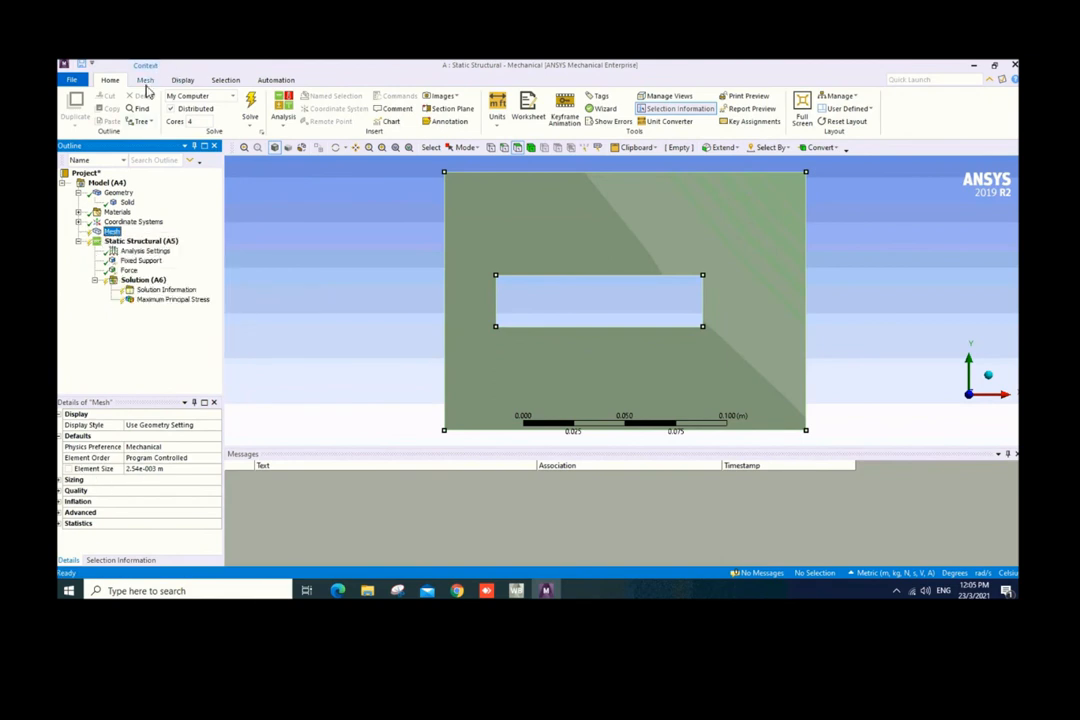
pyautogui.click(498, 116)
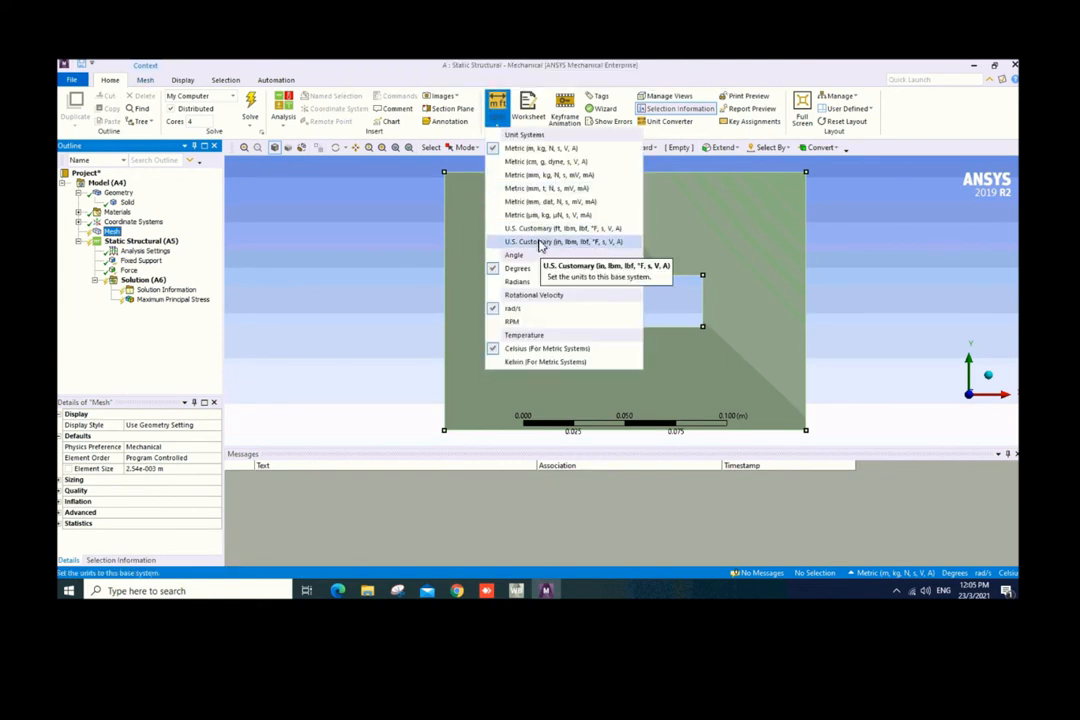
pyautogui.click(540, 242)
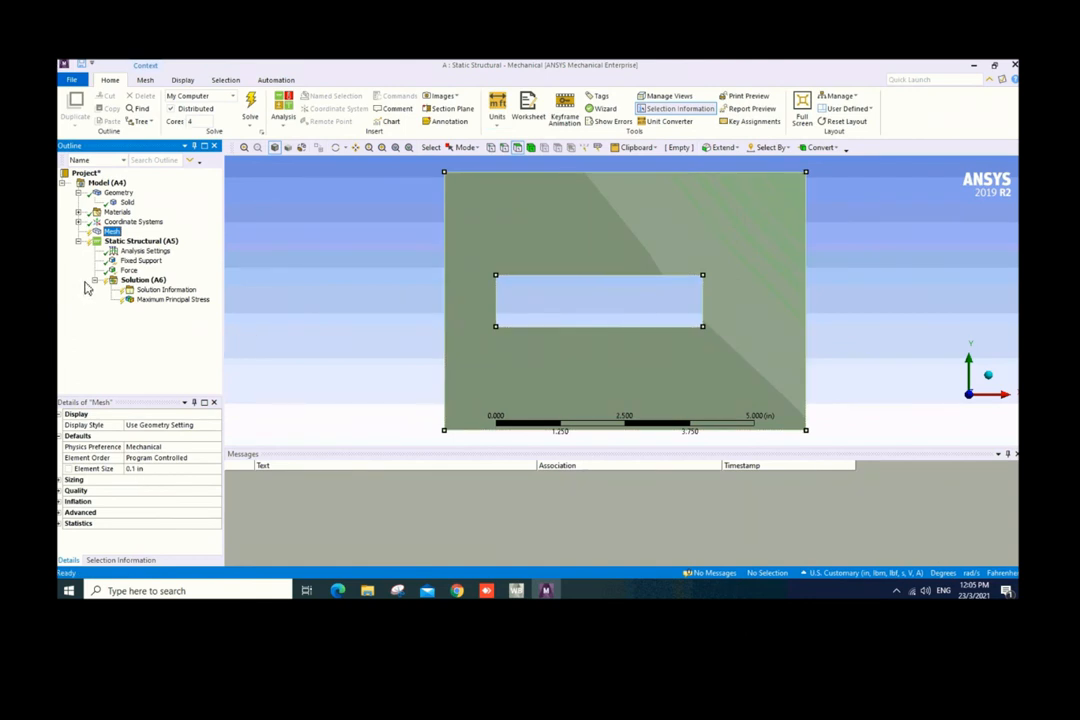
pyautogui.rightClick(113, 232)
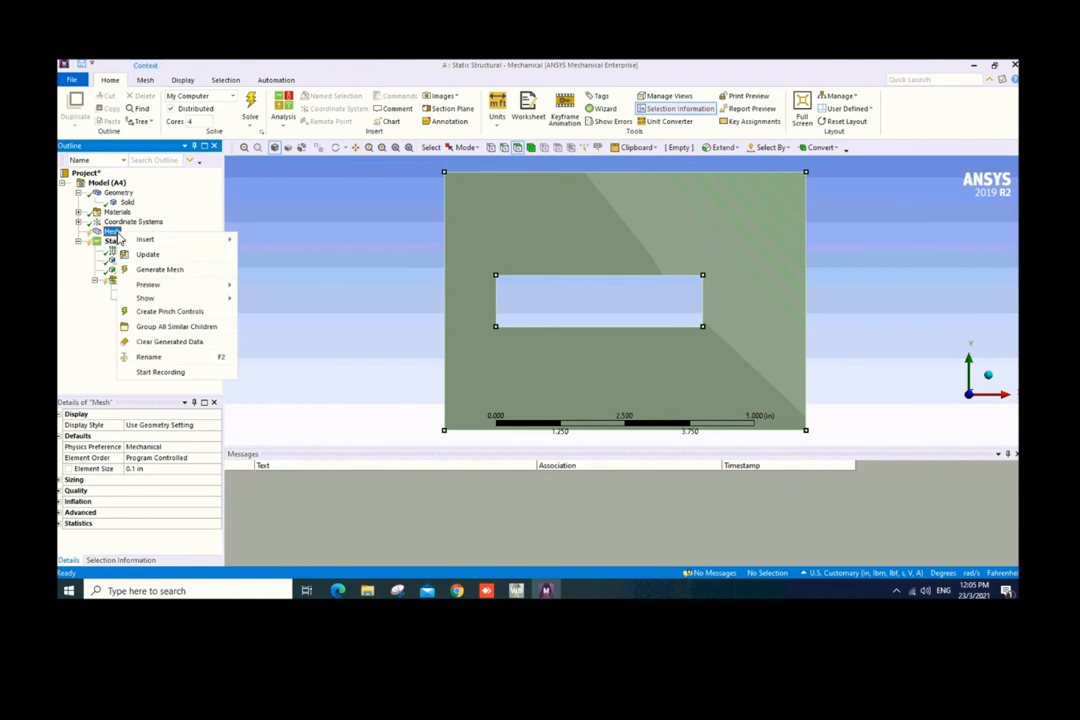
pyautogui.click(154, 270)
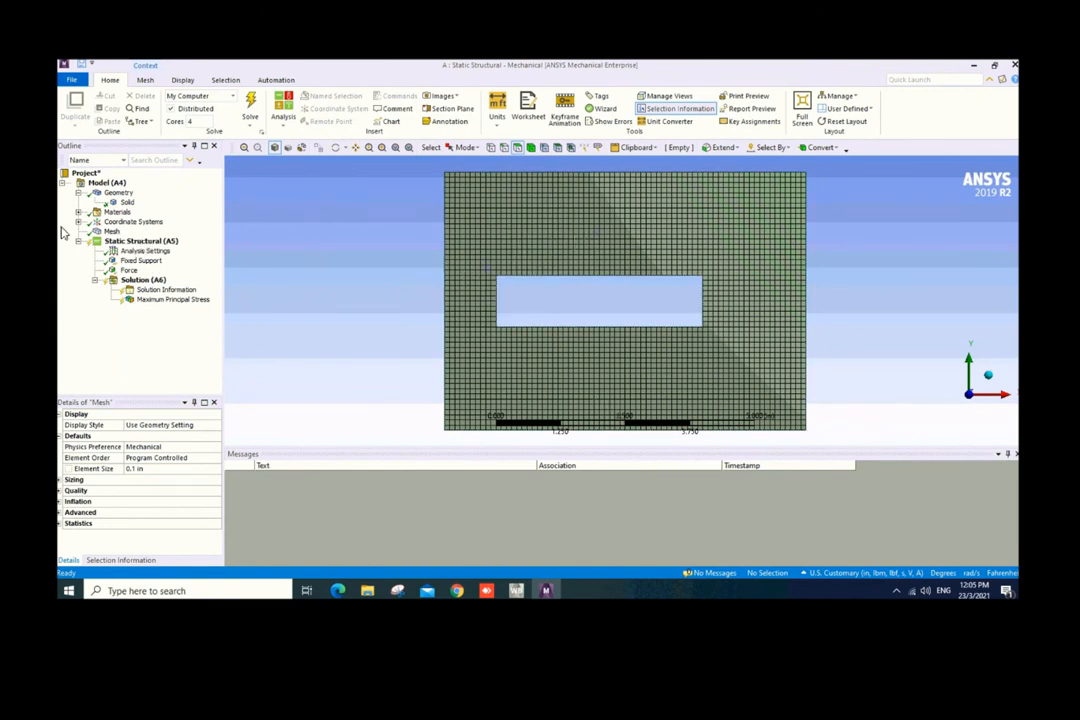
# Step: Review the fixed support and the force defined under Static Structural, checking which plate faces they act on
pyautogui.click(142, 243)
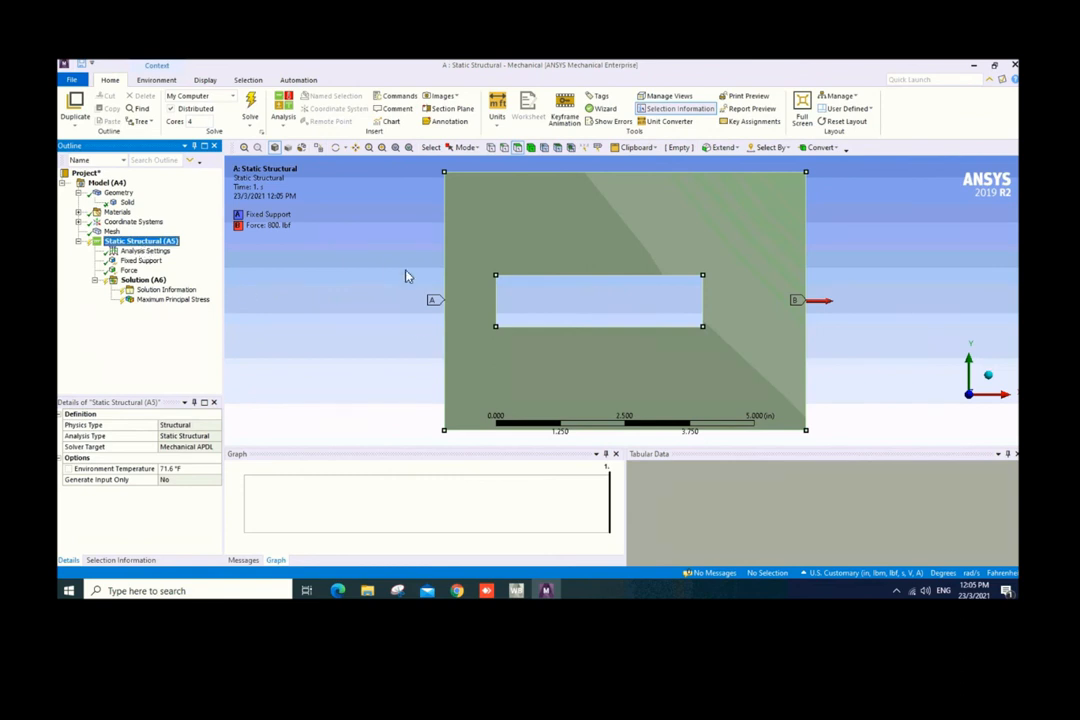
pyautogui.click(128, 270)
pyautogui.click(140, 260)
pyautogui.scroll(1, 359, 311)
pyautogui.moveTo(359, 311); pyautogui.dragTo(480, 193)
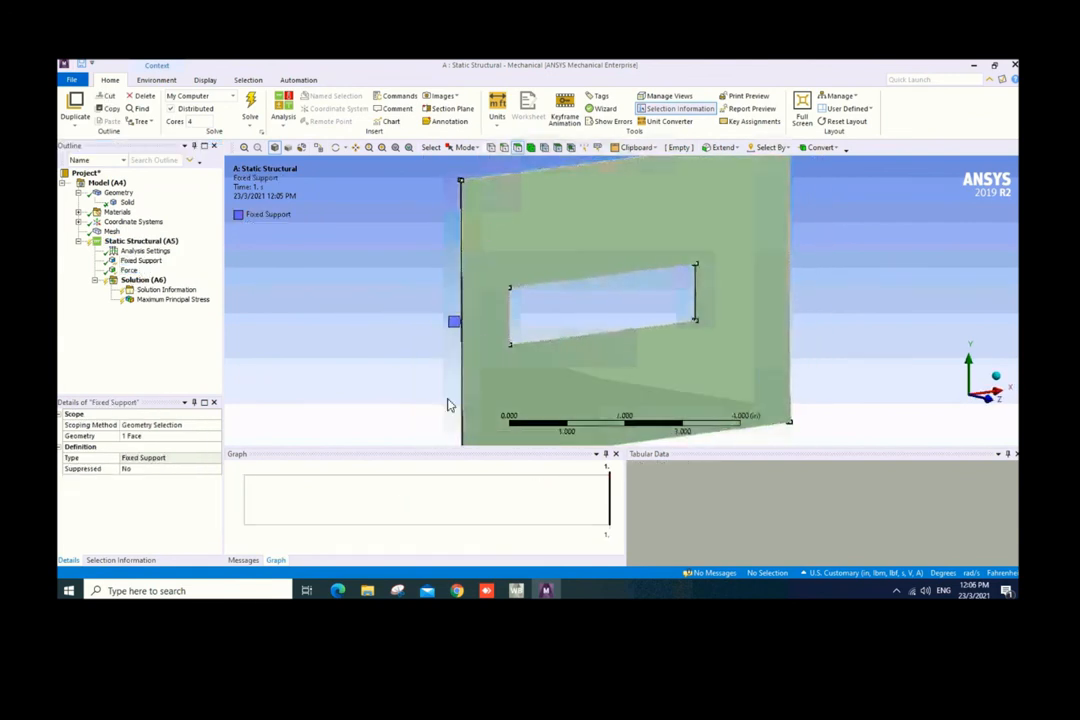
pyautogui.click(128, 270)
pyautogui.moveTo(833, 258); pyautogui.dragTo(690, 300)
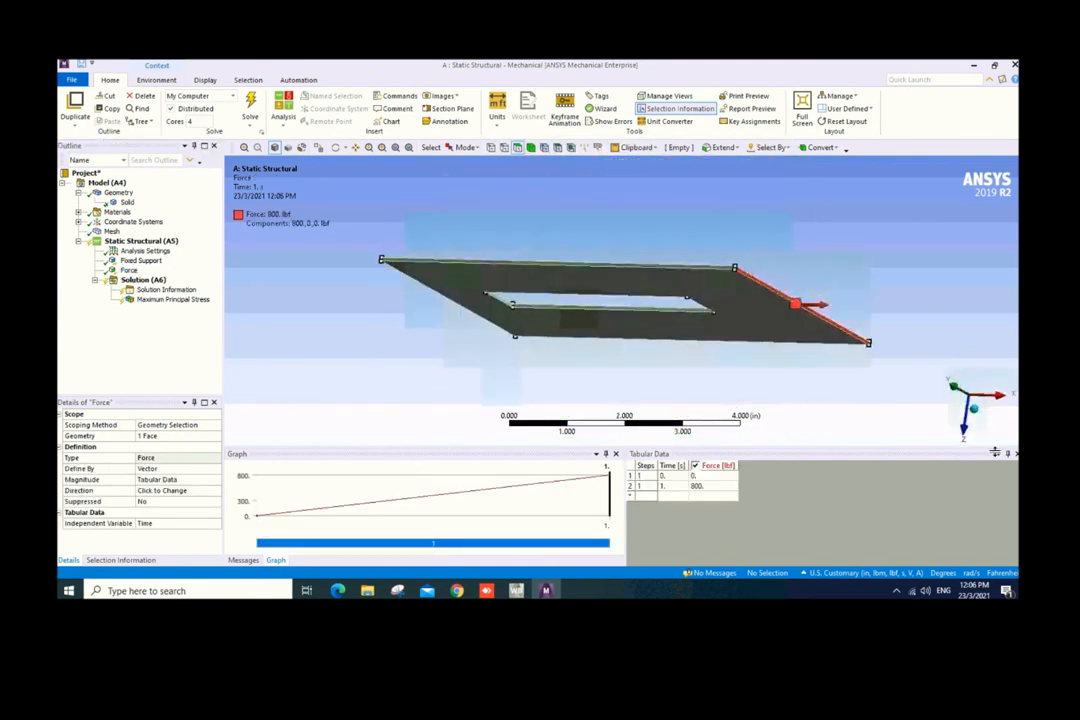
pyautogui.click(975, 409)
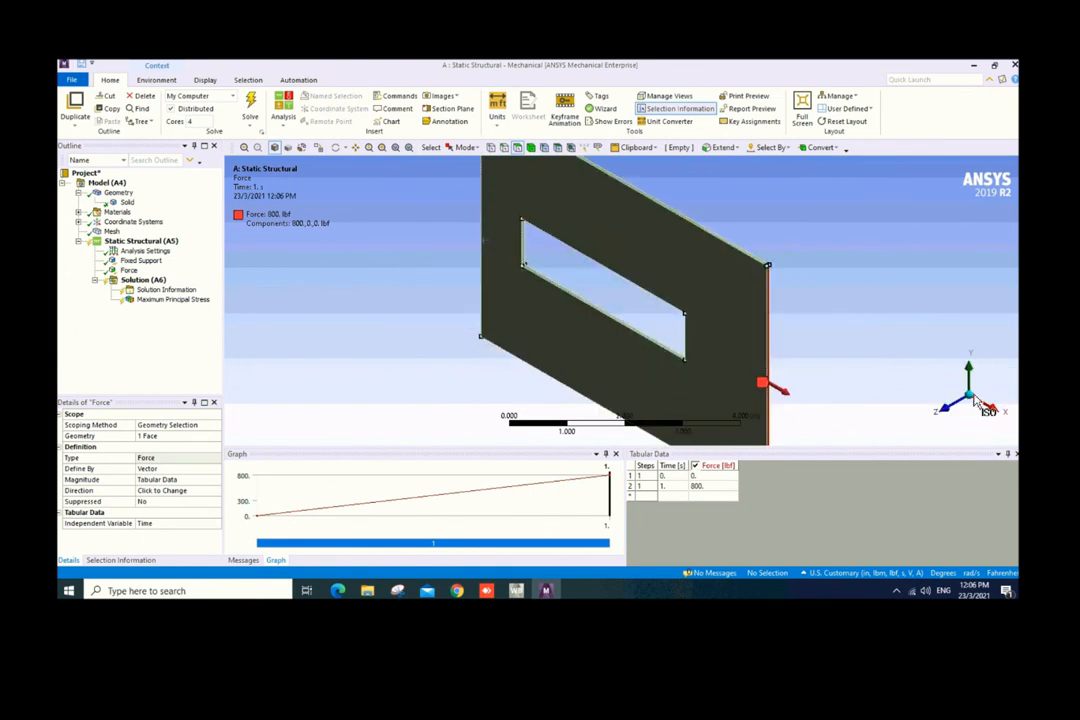
pyautogui.click(944, 407)
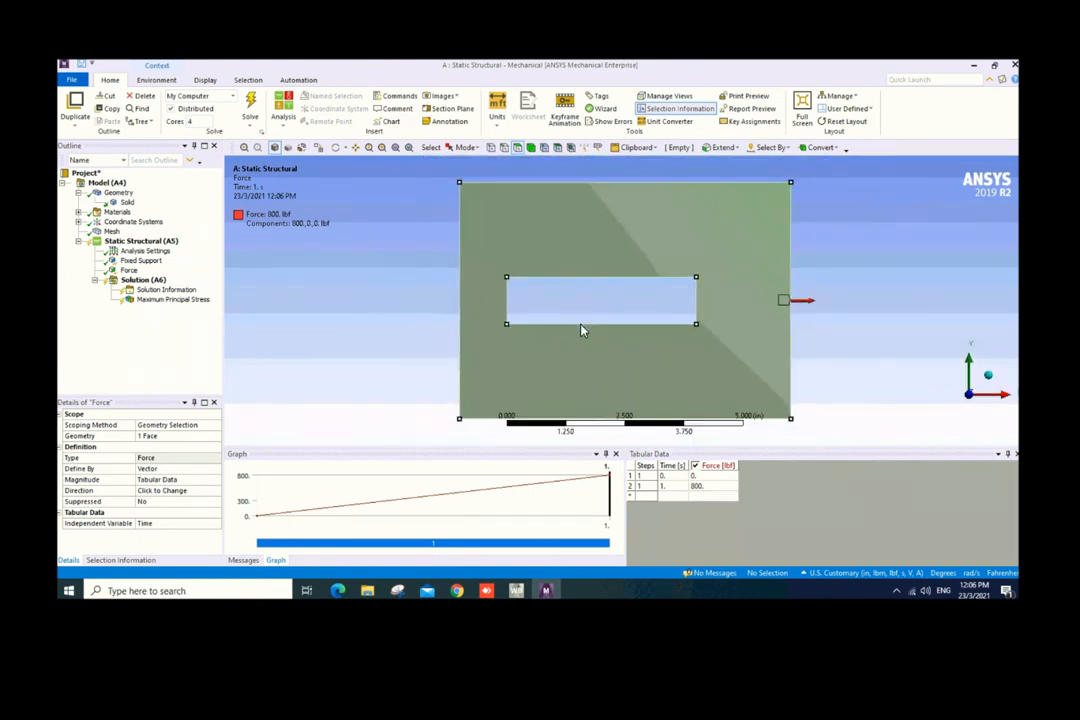
pyautogui.click(120, 242)
pyautogui.rightClick(120, 242)
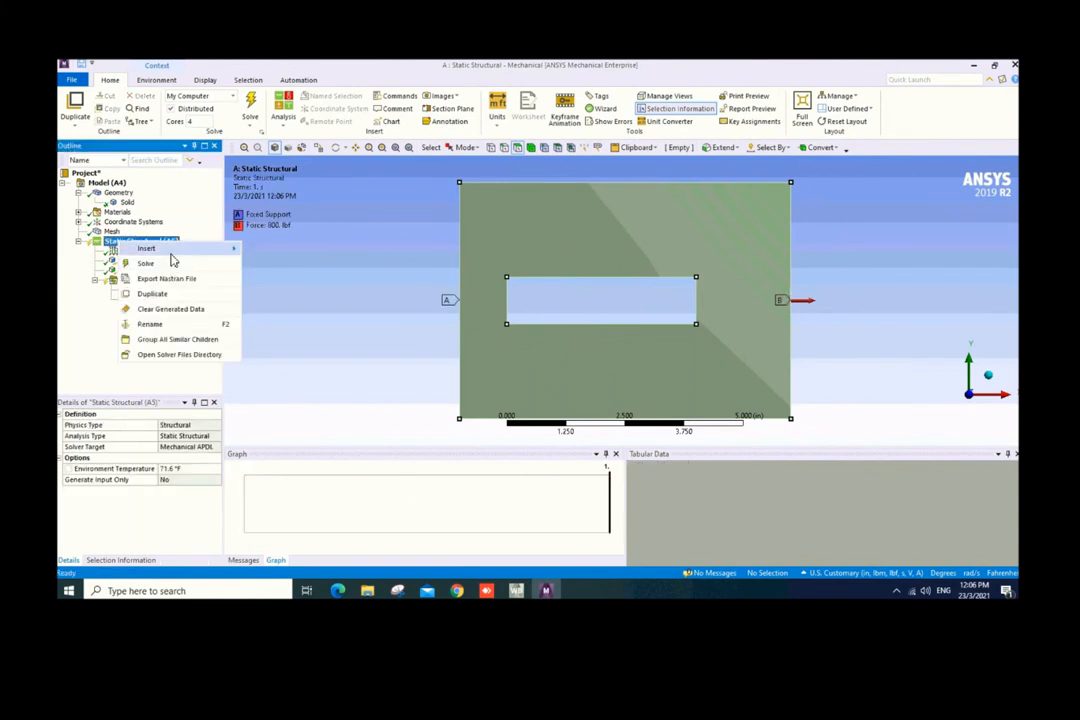
pyautogui.moveTo(172, 253)
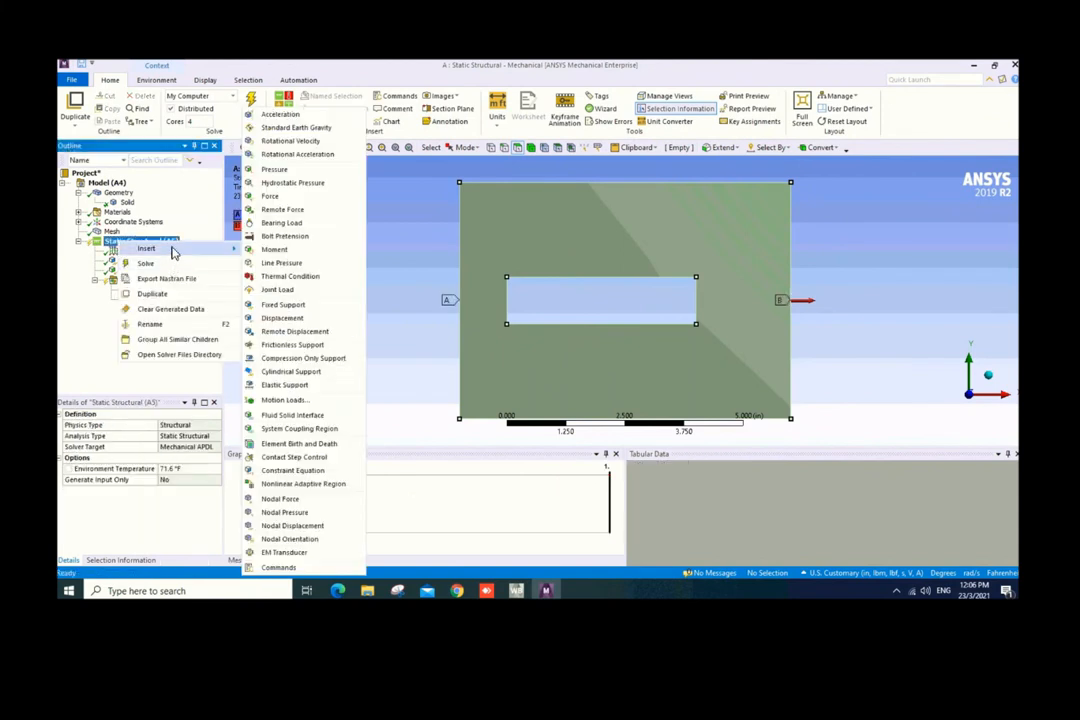
pyautogui.click(64, 274)
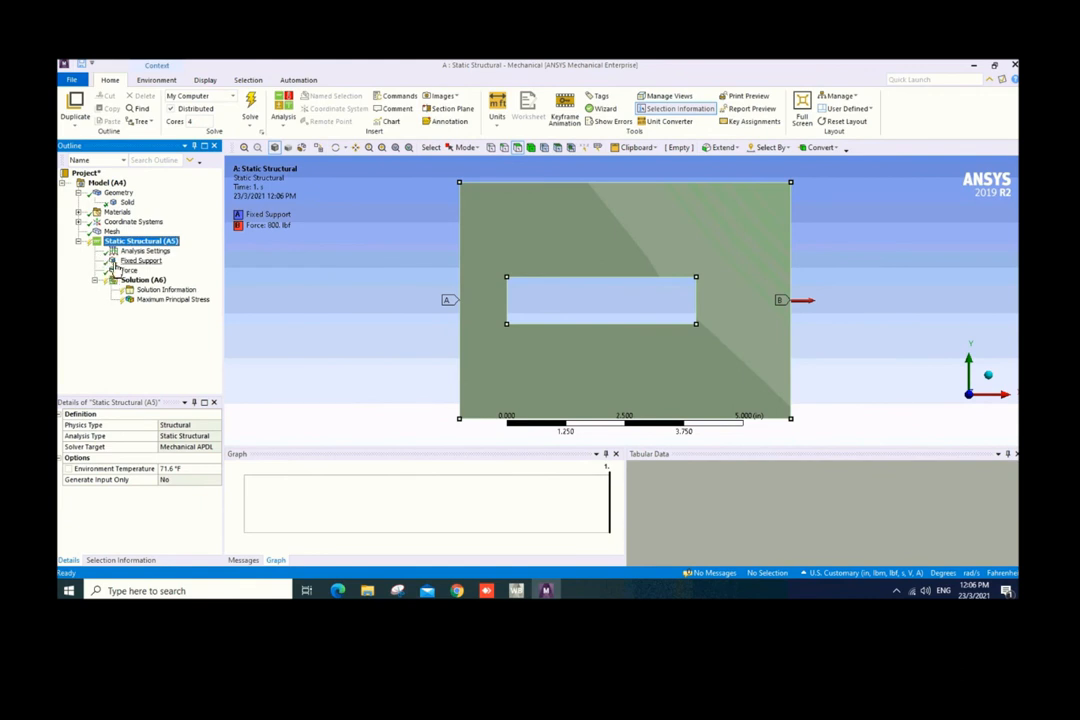
# Step: Add a Total Deformation result under Solution
pyautogui.click(140, 281)
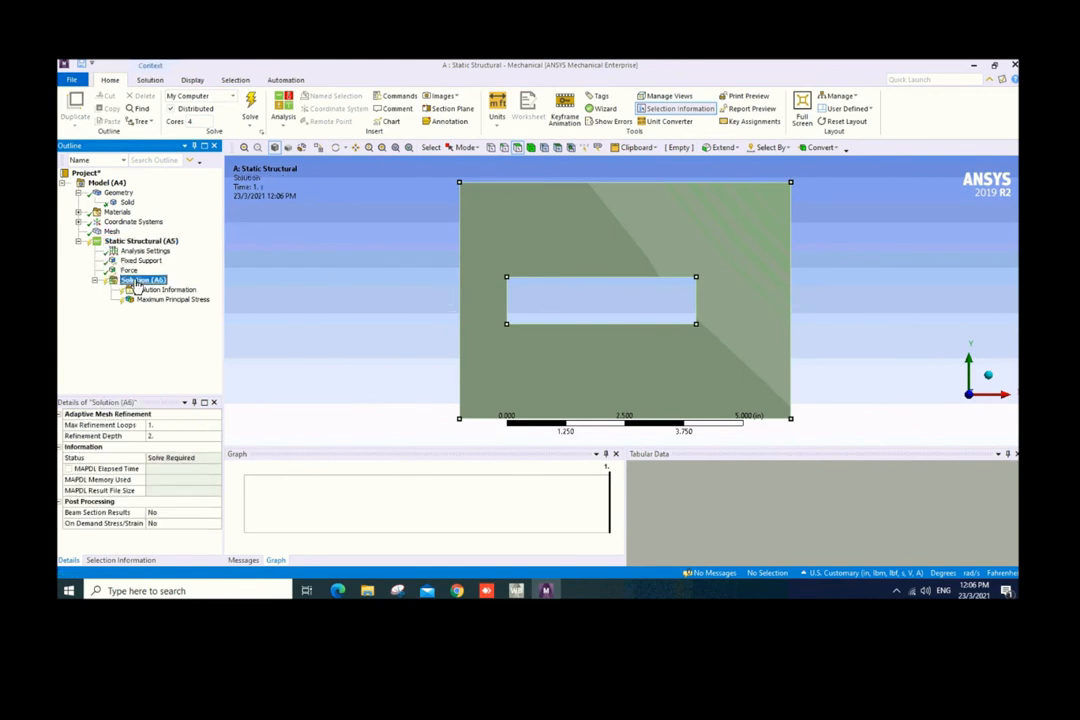
pyautogui.rightClick(138, 285)
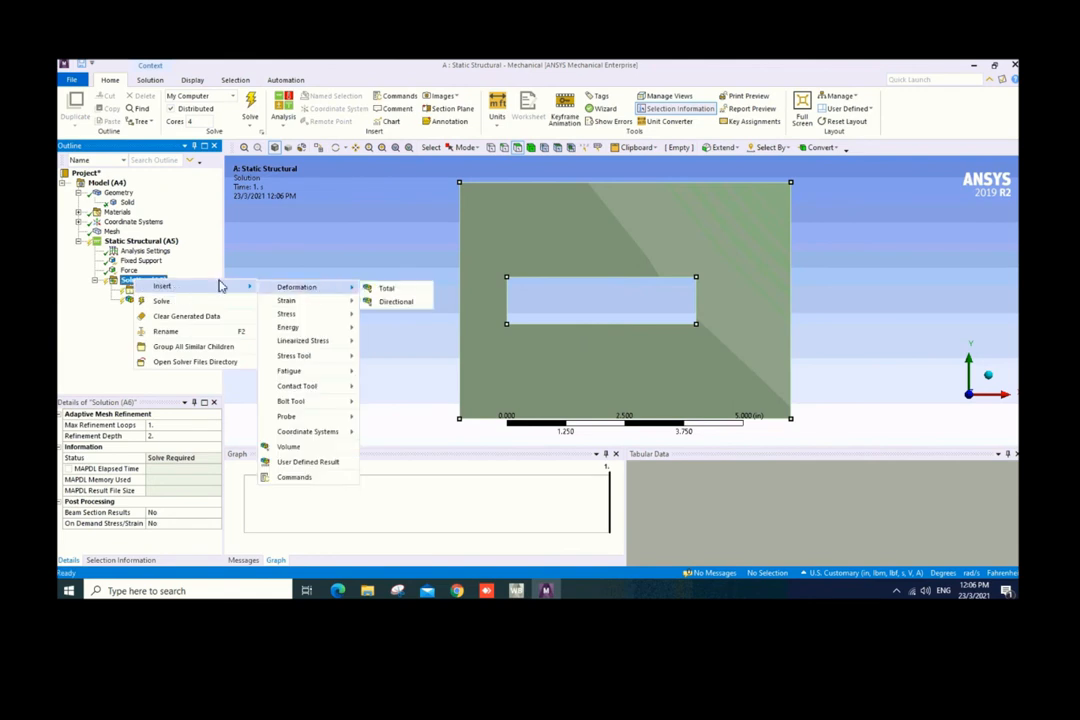
pyautogui.click(80, 328)
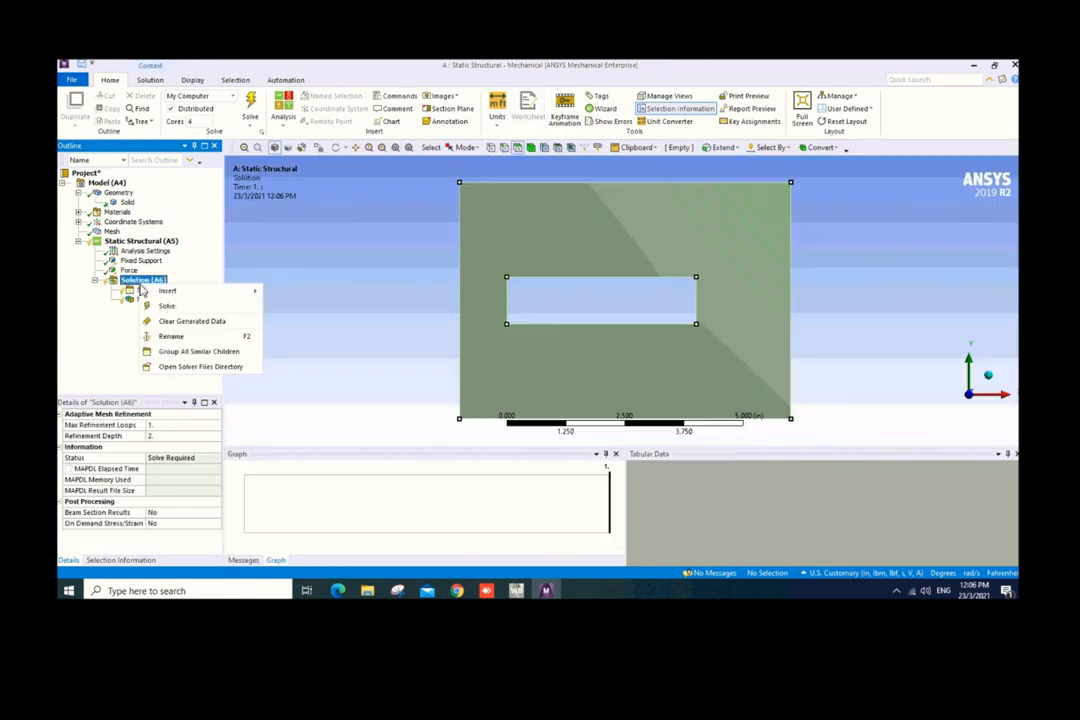
pyautogui.moveTo(168, 293)
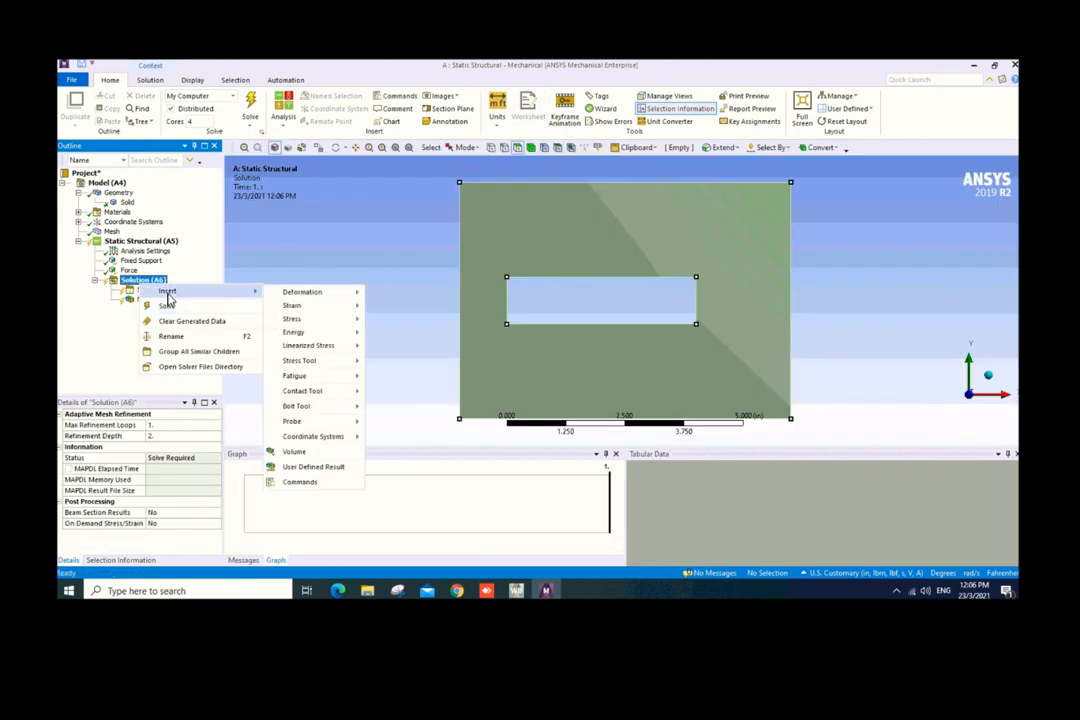
pyautogui.moveTo(304, 296)
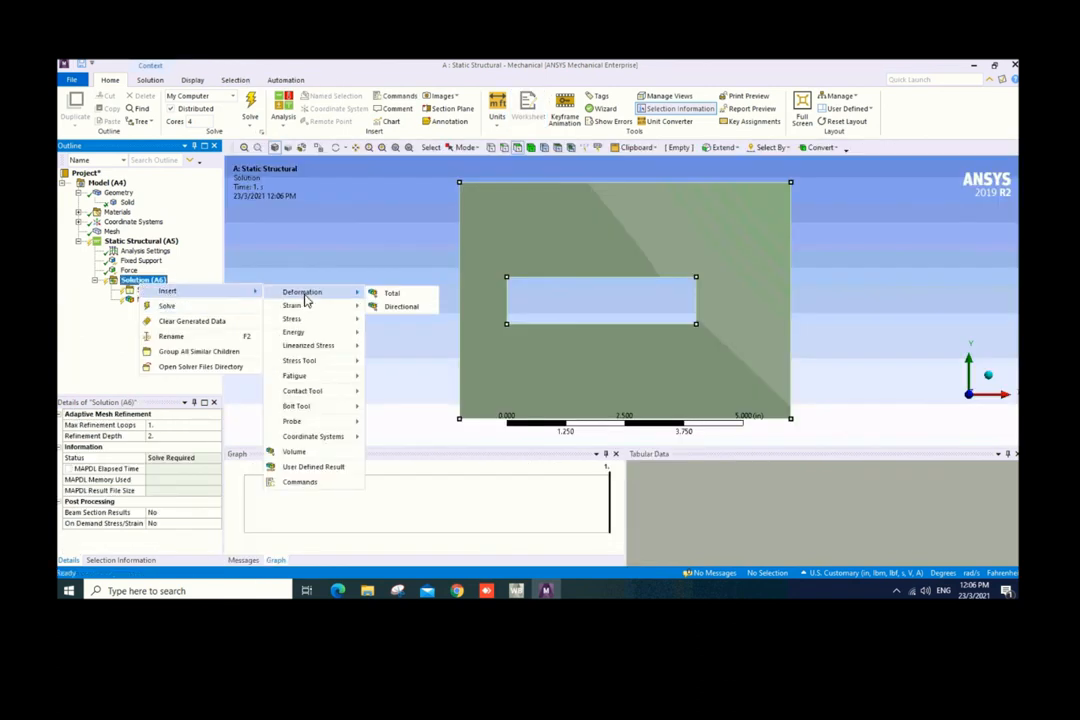
pyautogui.click(400, 295)
# Step: Add an Equivalent (von-Mises) stress result under Solution
pyautogui.rightClick(143, 280)
pyautogui.moveTo(199, 290)
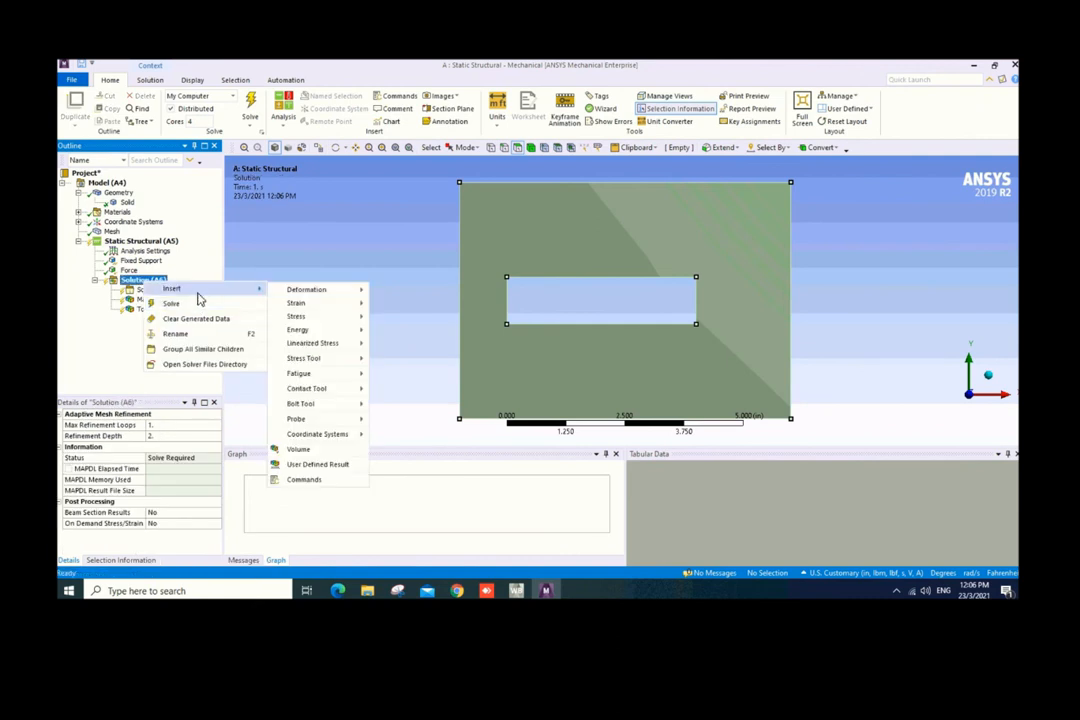
pyautogui.moveTo(316, 317)
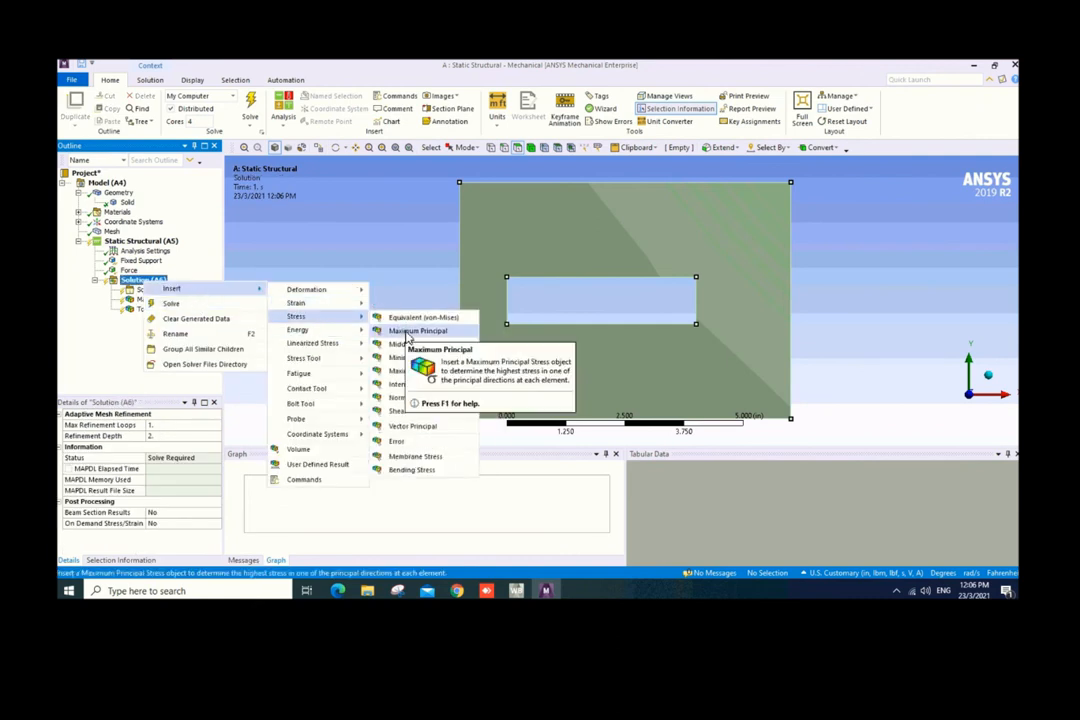
pyautogui.click(413, 320)
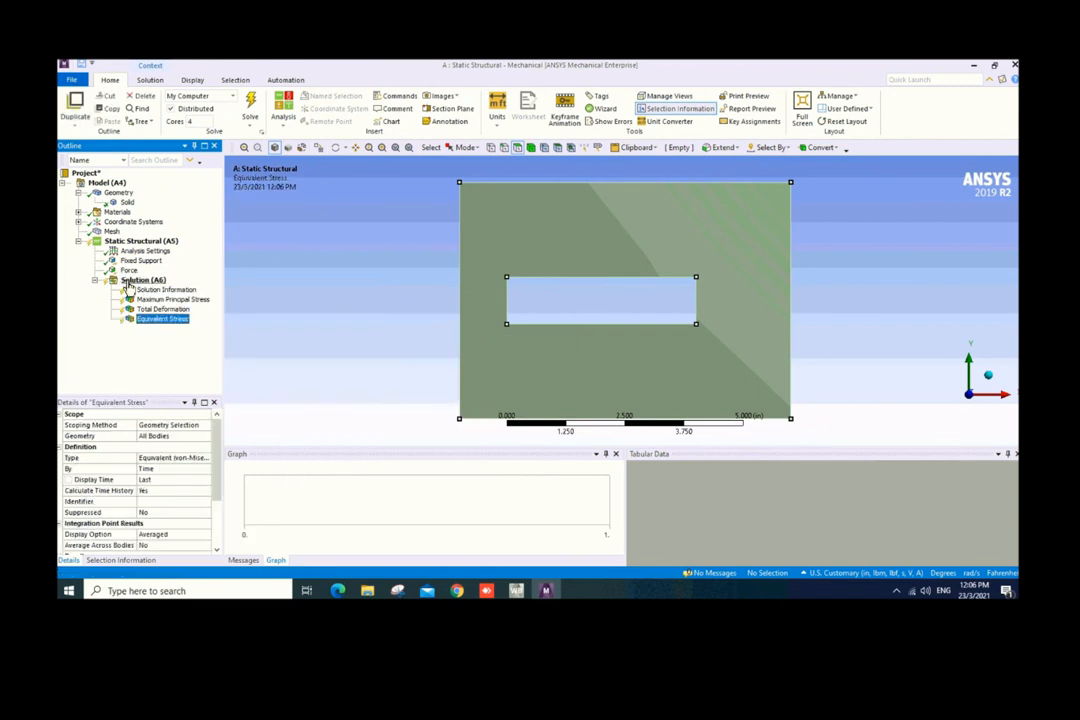
# Step: Add a Stress Tool based on Max Equivalent Stress under Solution and open its Safety Factor result
pyautogui.rightClick(133, 280)
pyautogui.moveTo(183, 288)
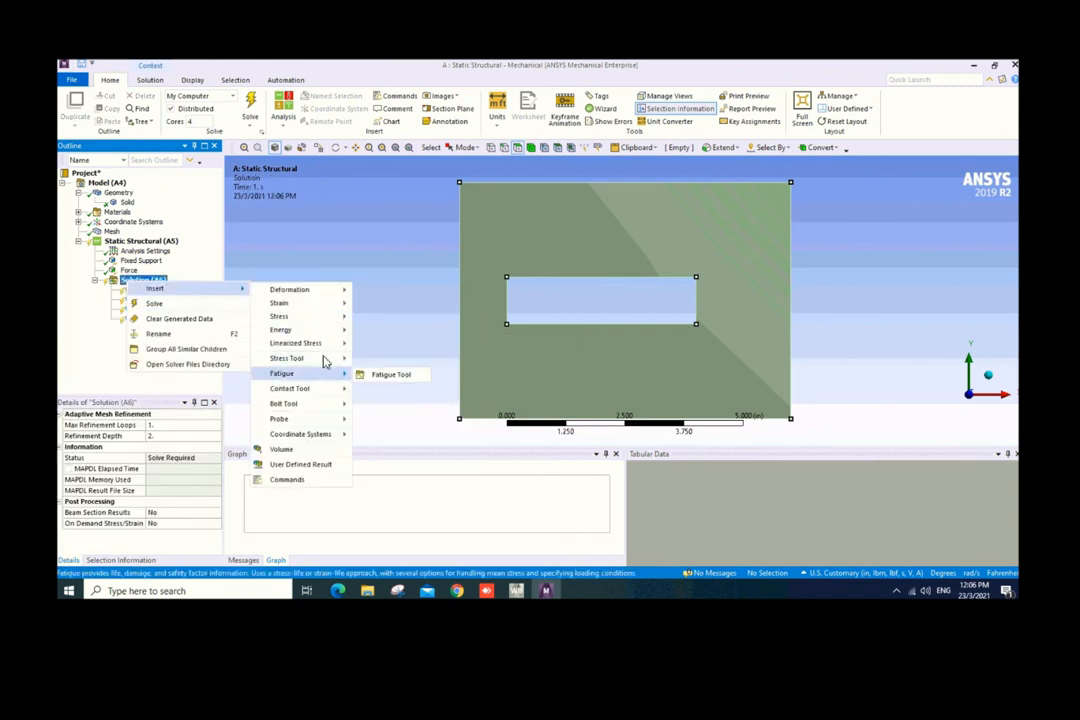
pyautogui.moveTo(327, 362)
pyautogui.click(375, 359)
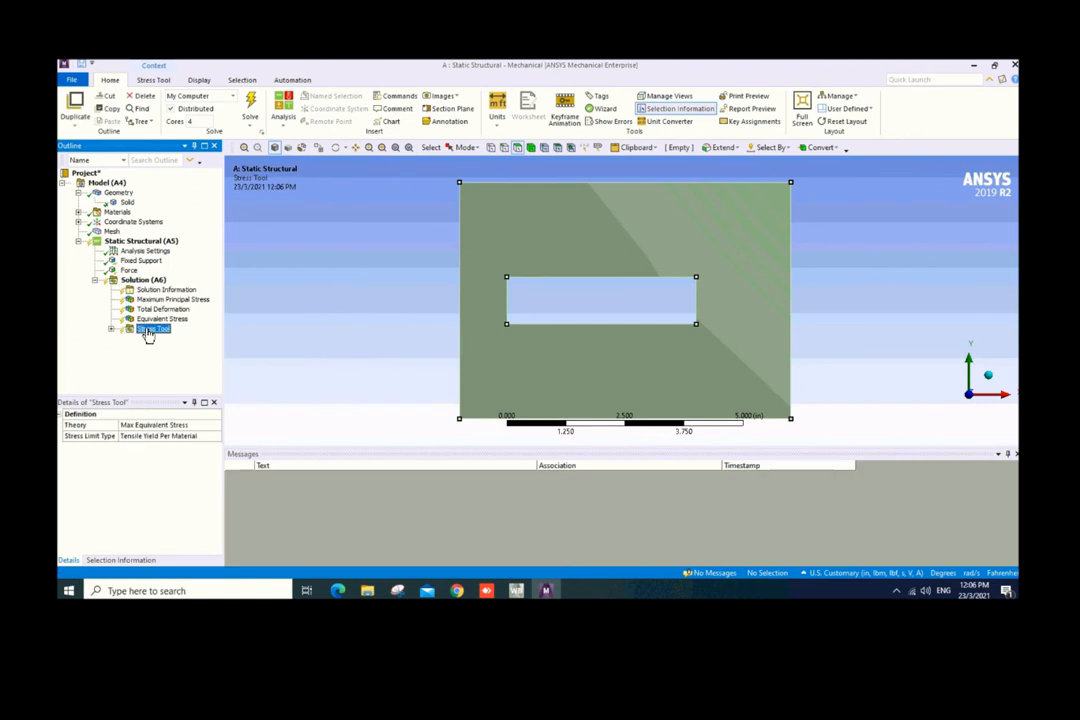
pyautogui.click(172, 340)
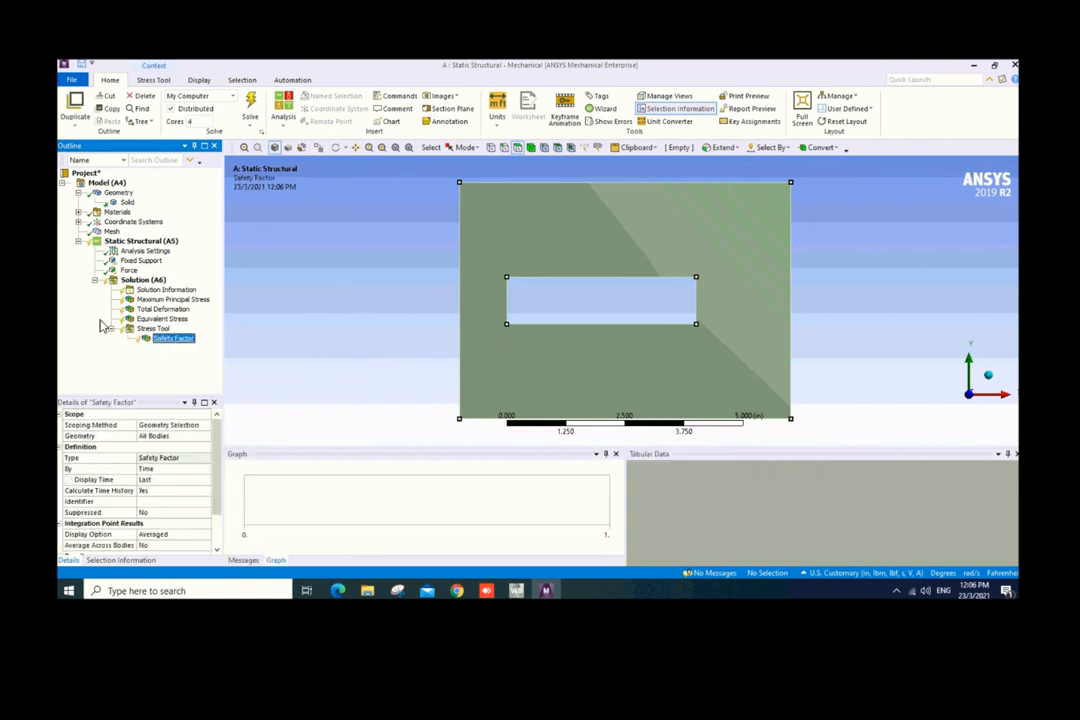
# Step: Solve the static structural analysis for all the results defined under Solution
pyautogui.click(140, 280)
pyautogui.rightClick(145, 280)
pyautogui.click(172, 300)
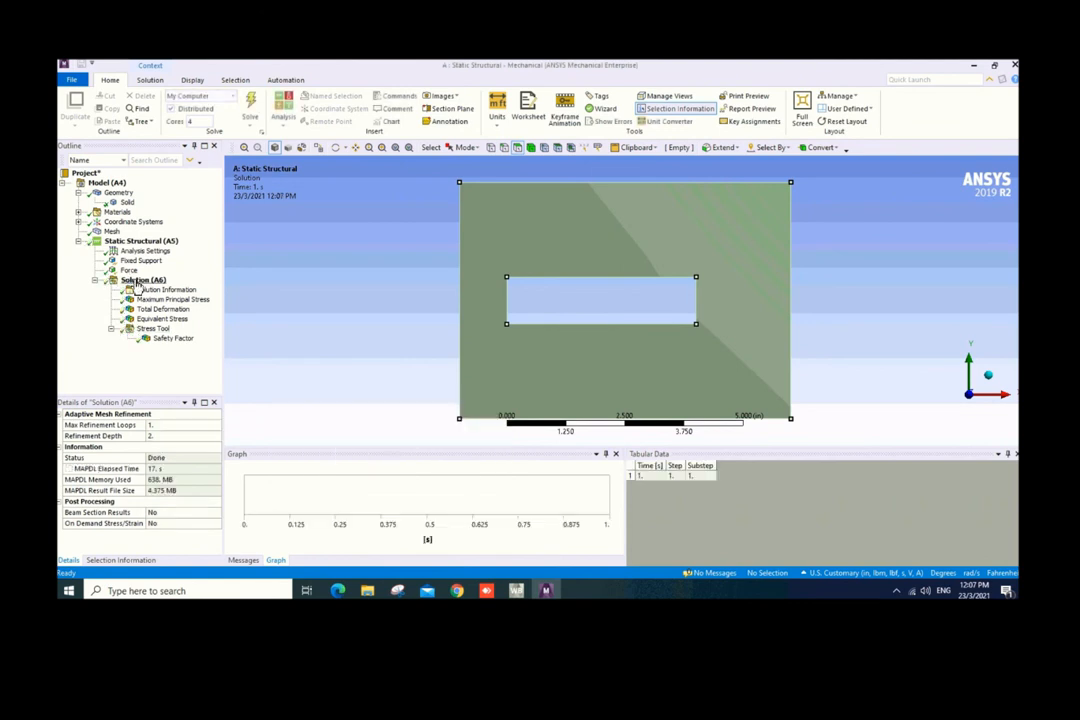
# Step: Add a Normal Stress result under Solution and evaluate it
pyautogui.rightClick(139, 282)
pyautogui.moveTo(155, 287)
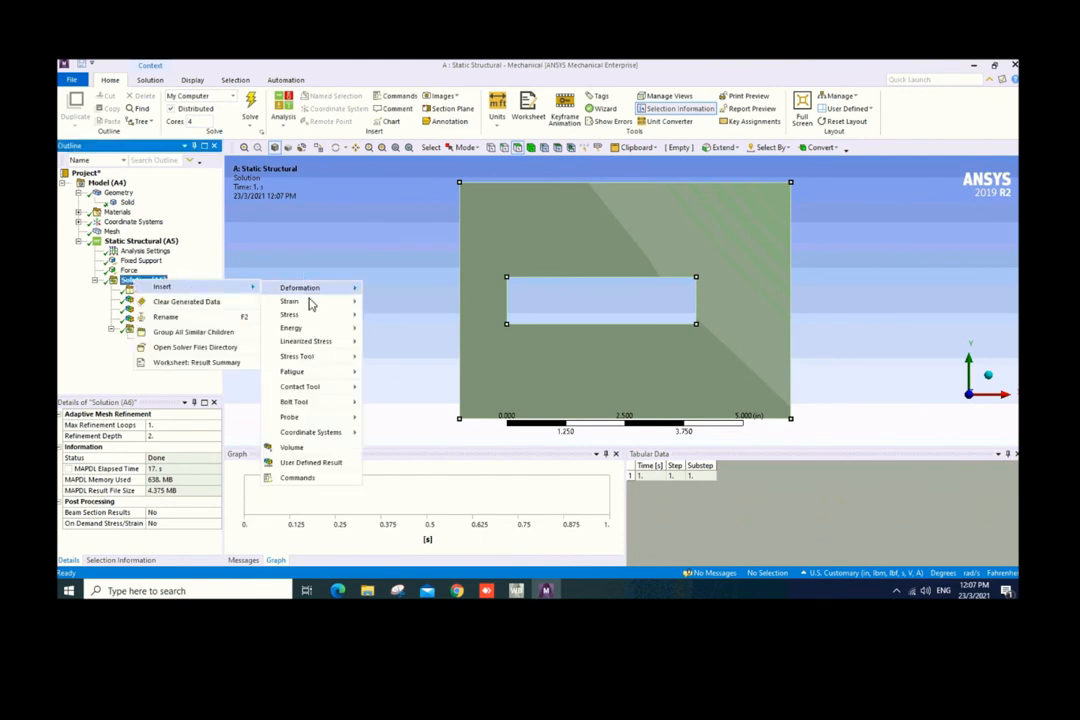
pyautogui.moveTo(313, 306)
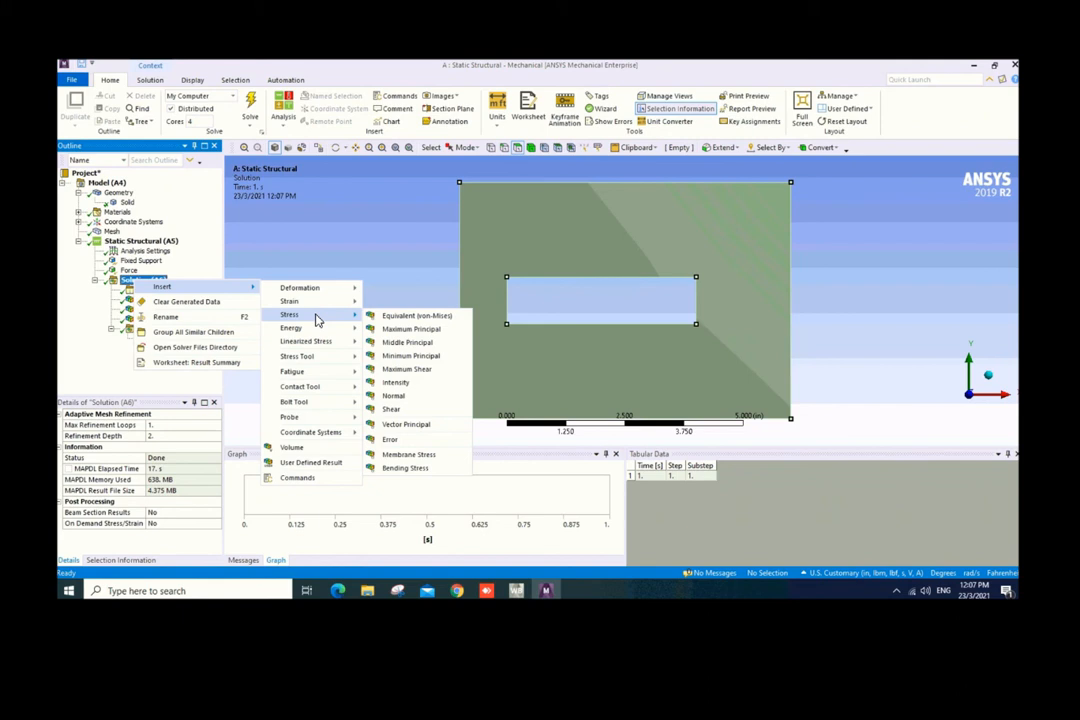
pyautogui.click(400, 396)
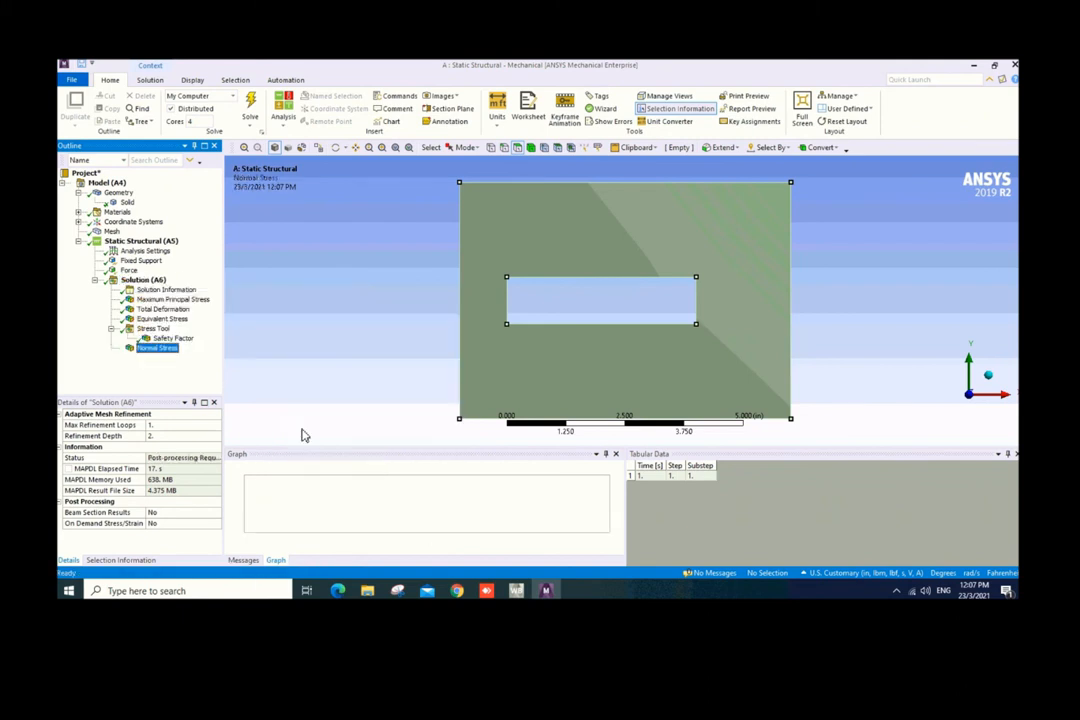
pyautogui.rightClick(152, 348)
pyautogui.click(196, 371)
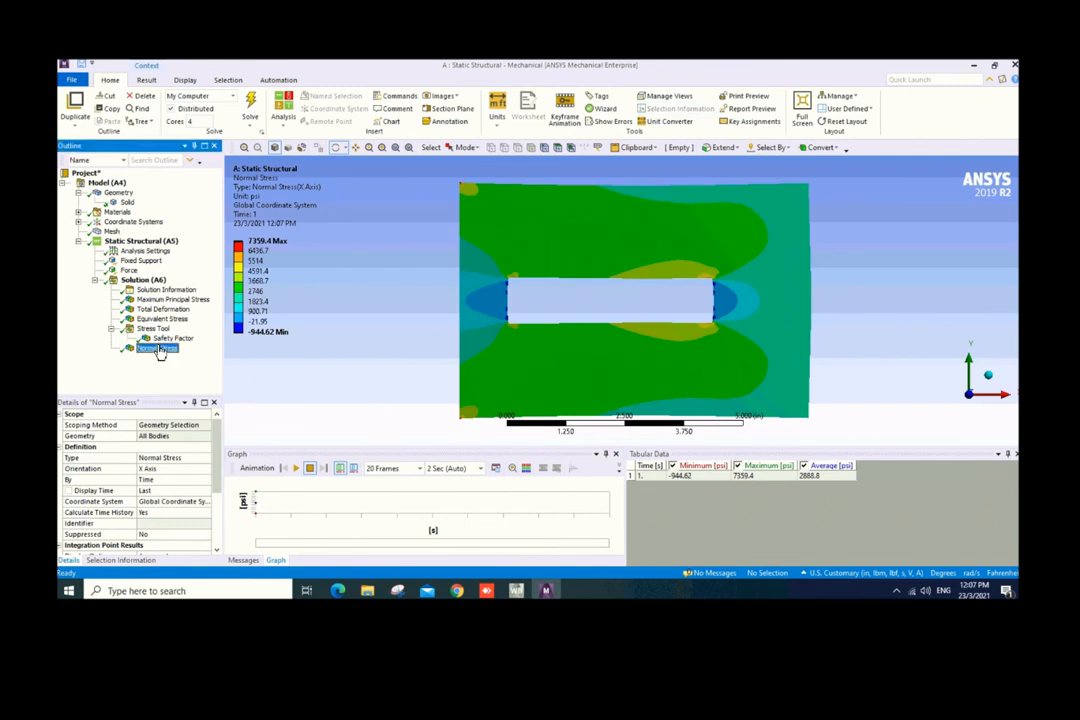
# Step: Compare the contour plots of maximum principal stress, total deformation, equivalent stress and normal stress on the plate
pyautogui.click(157, 302)
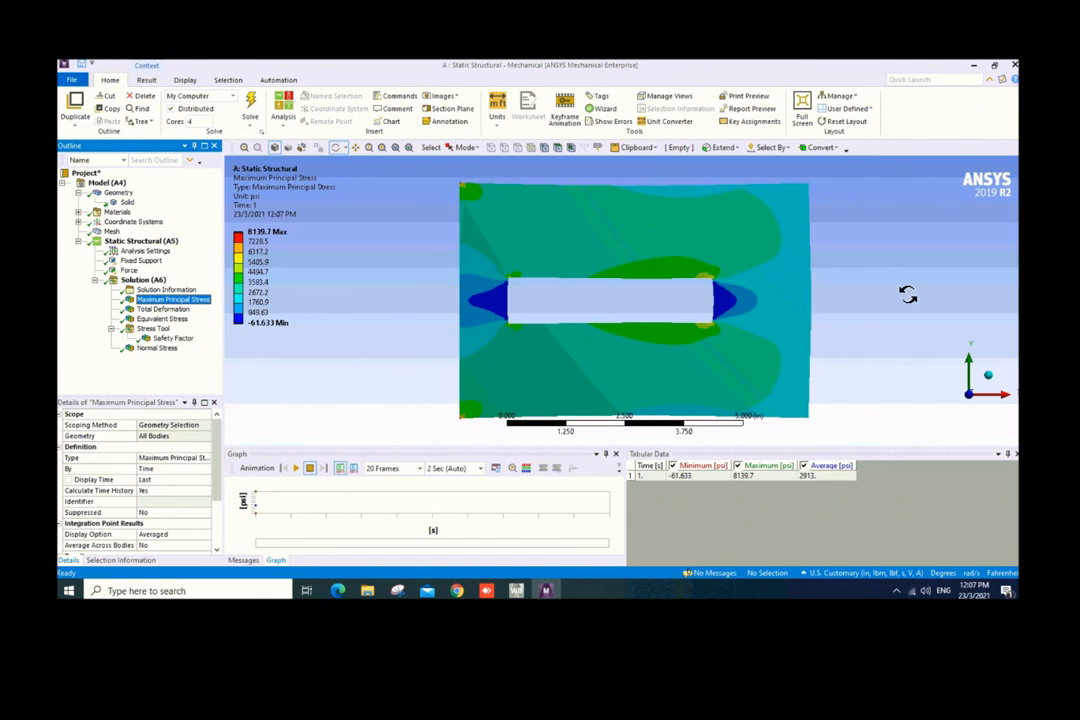
pyautogui.click(163, 309)
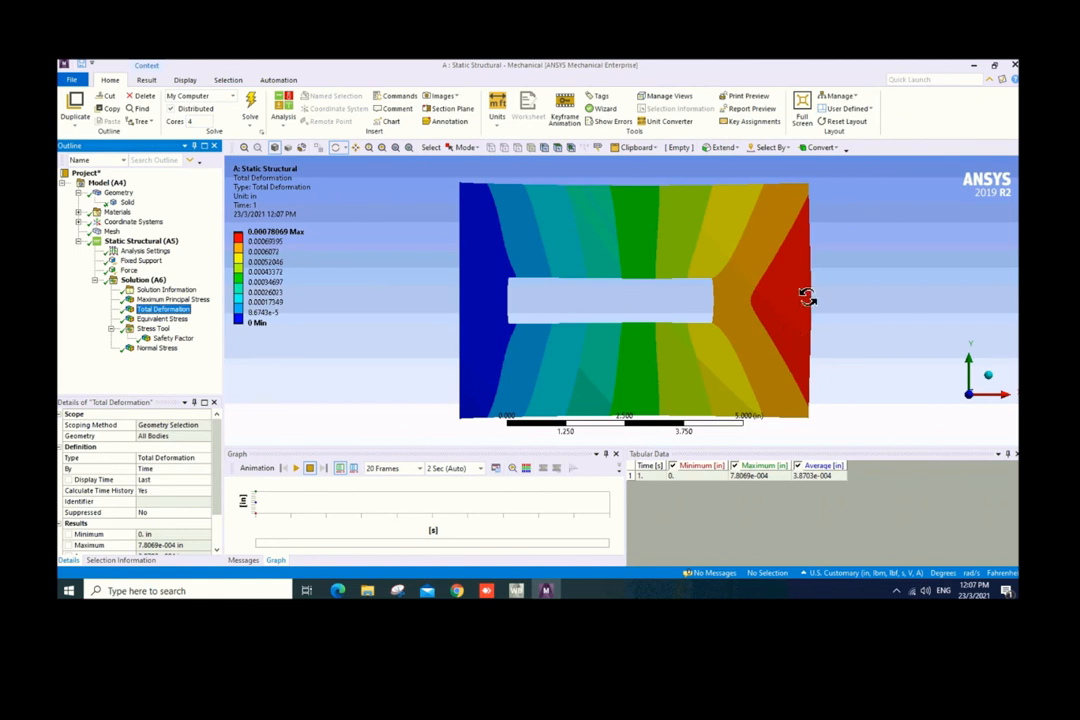
pyautogui.click(160, 318)
pyautogui.click(150, 300)
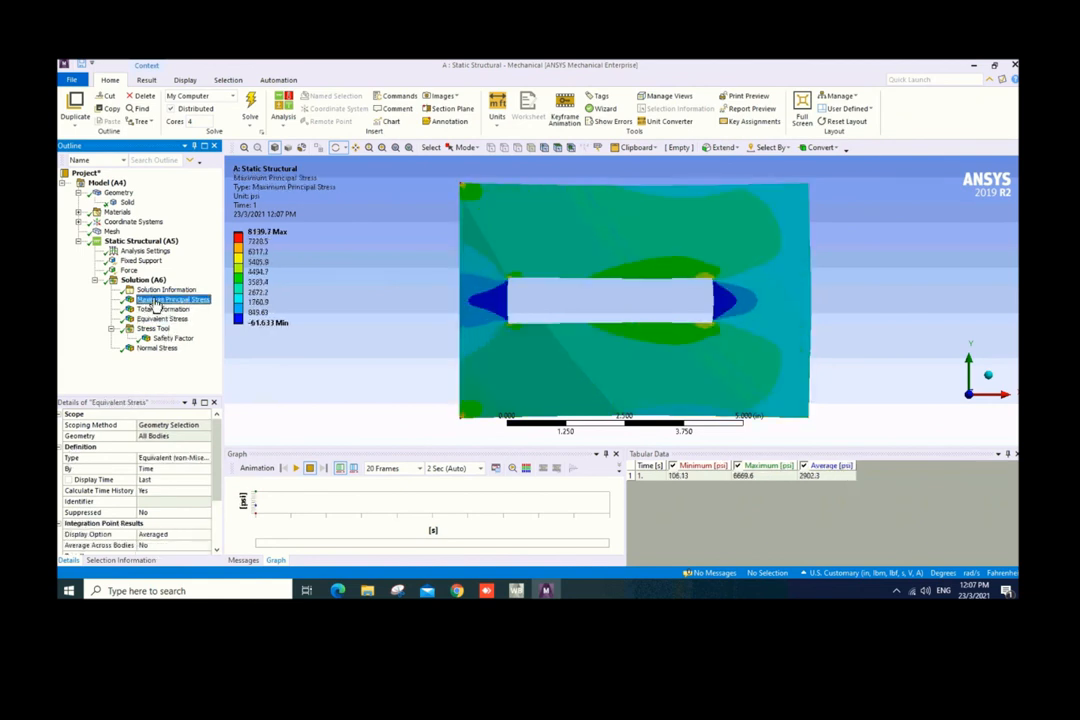
pyautogui.click(153, 349)
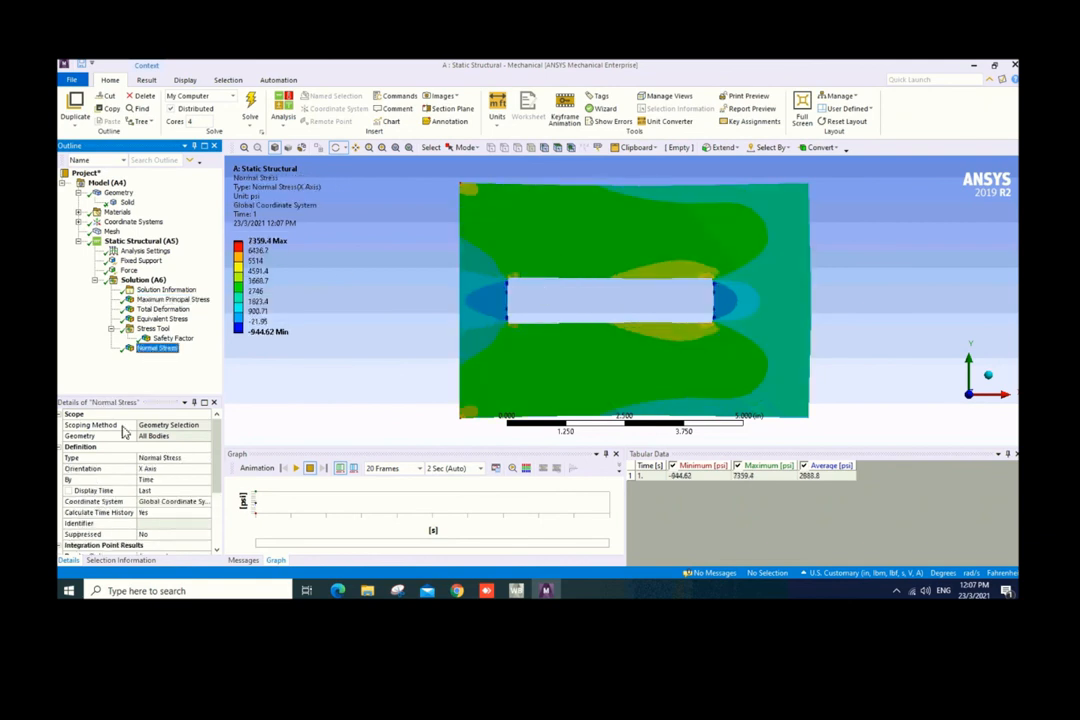
# Step: Display the Safety Factor contour and play its result animation twice
pyautogui.click(168, 338)
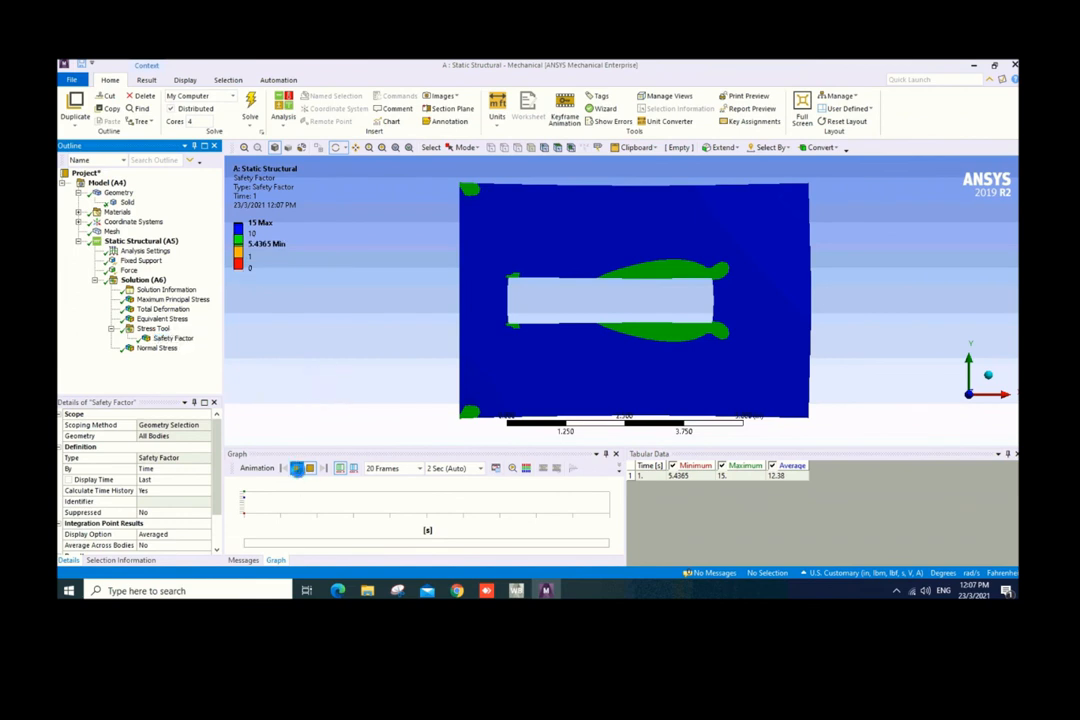
pyautogui.click(296, 469)
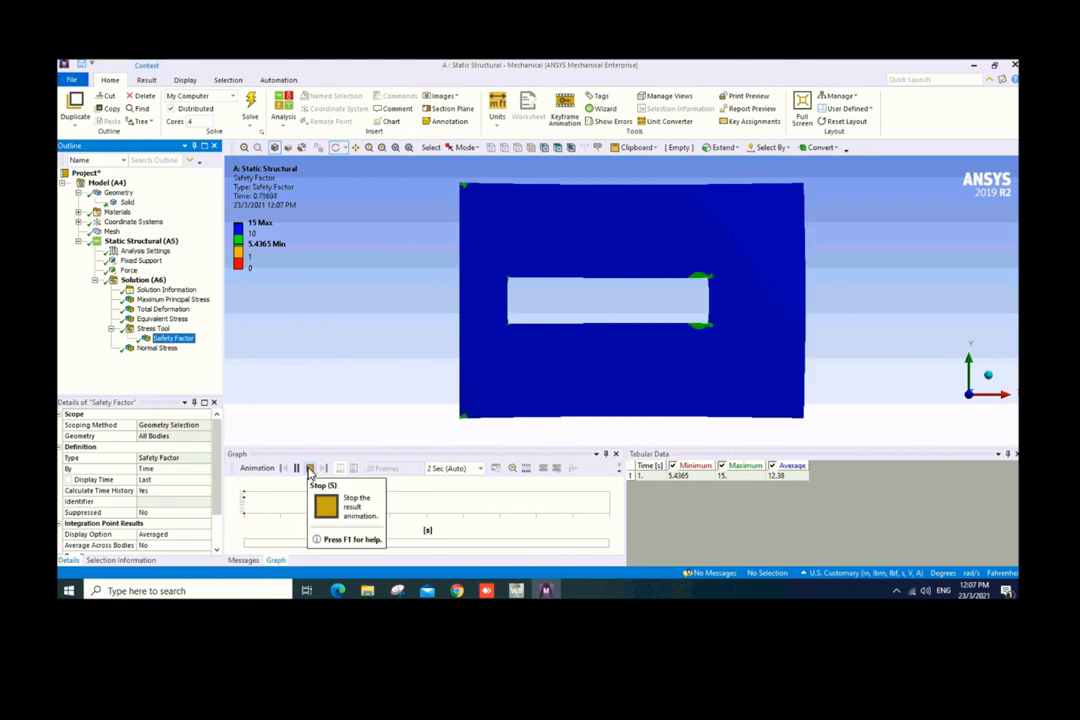
pyautogui.click(310, 469)
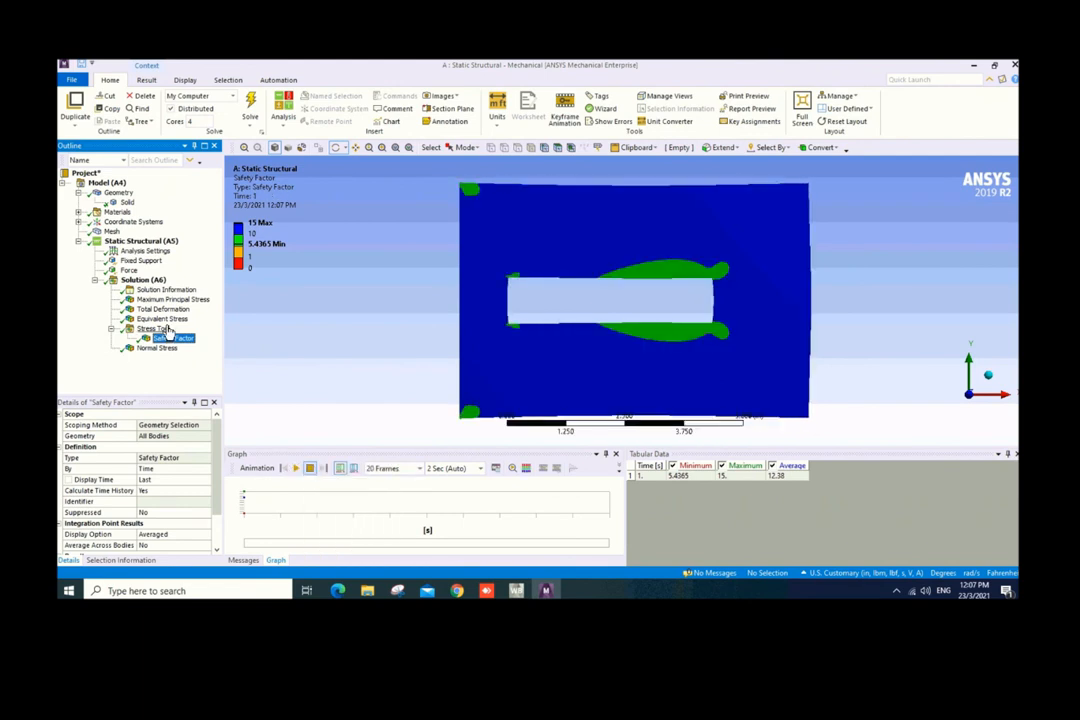
pyautogui.click(296, 470)
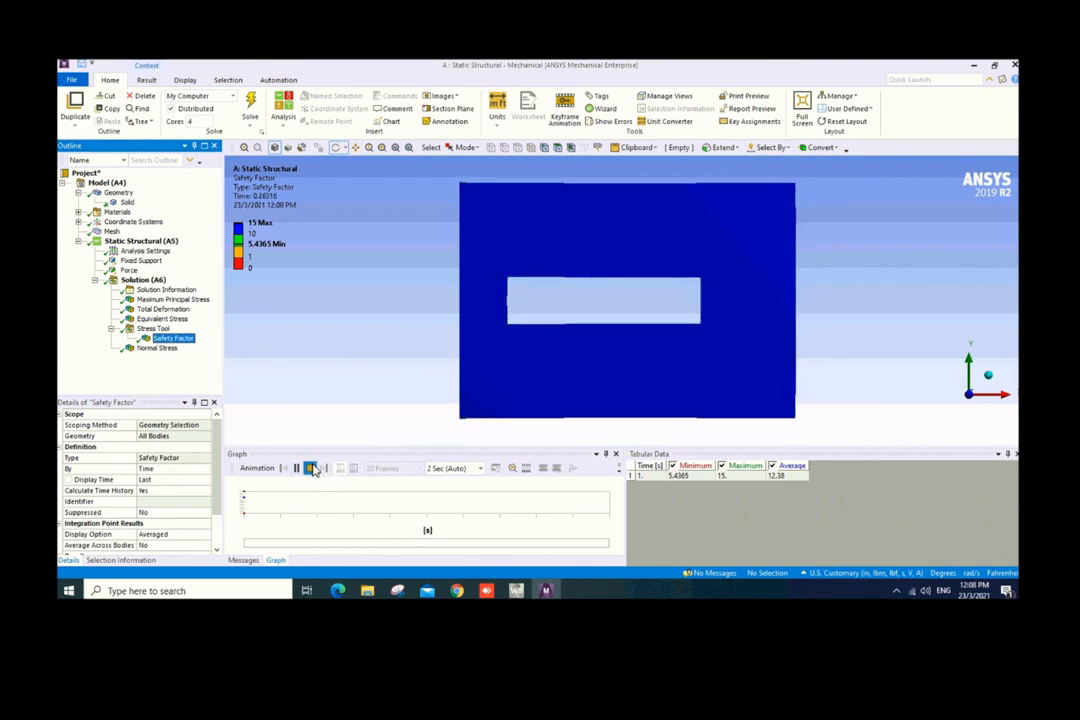
pyautogui.click(296, 470)
# Step: View the Normal Stress contour again, and play and stop the animation of the Total Deformation result
pyautogui.click(150, 348)
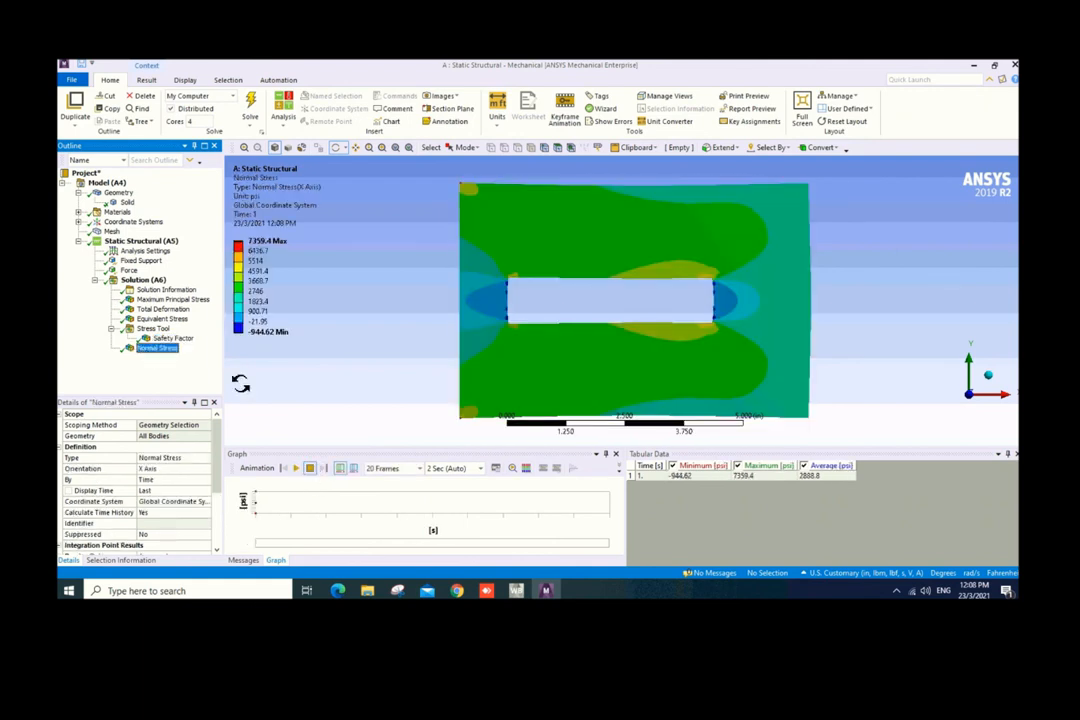
pyautogui.click(188, 311)
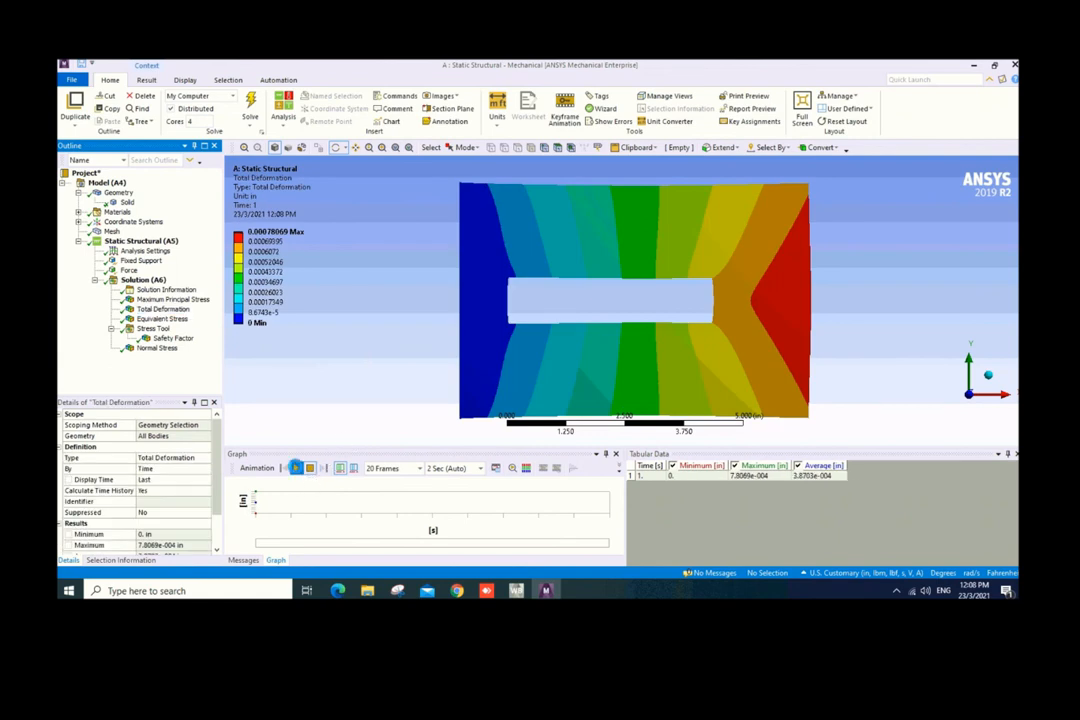
pyautogui.click(296, 468)
pyautogui.click(310, 469)
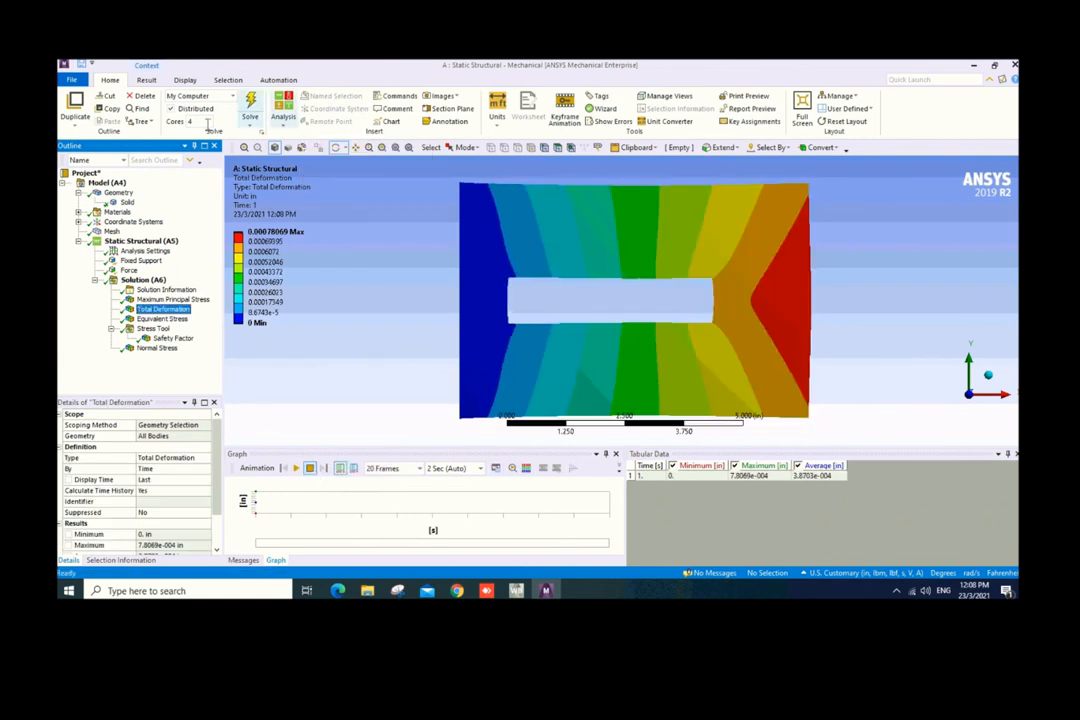
# Step: Show the Maximum and Minimum annotations on the Total Deformation plot of the plate
pyautogui.click(148, 81)
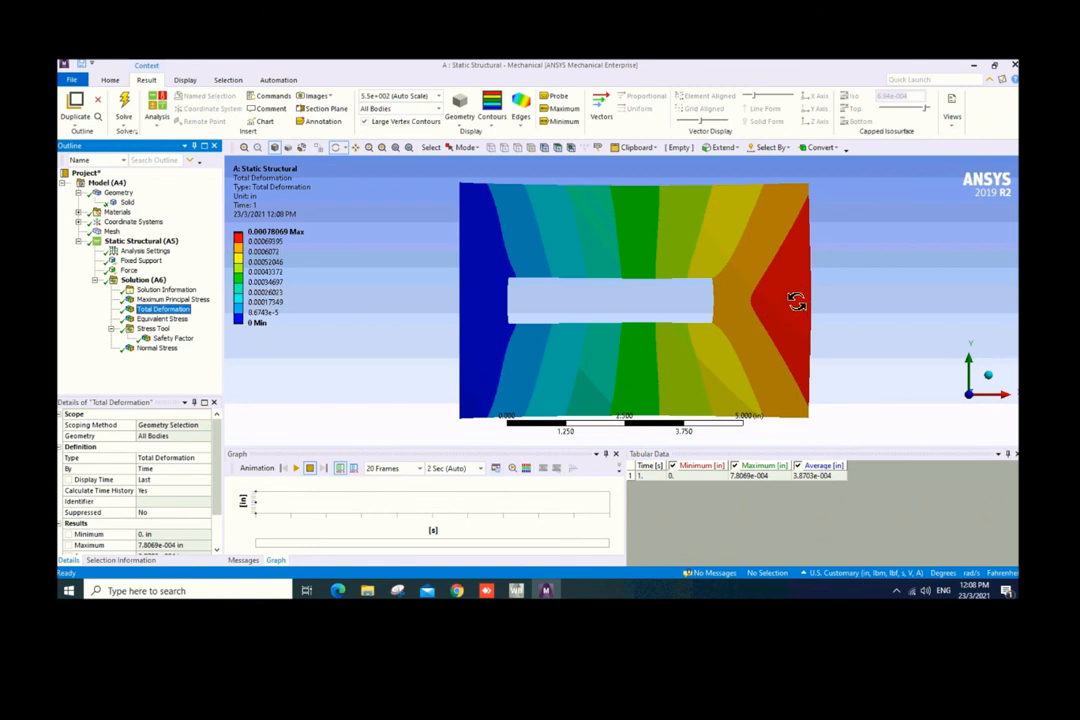
pyautogui.click(262, 242)
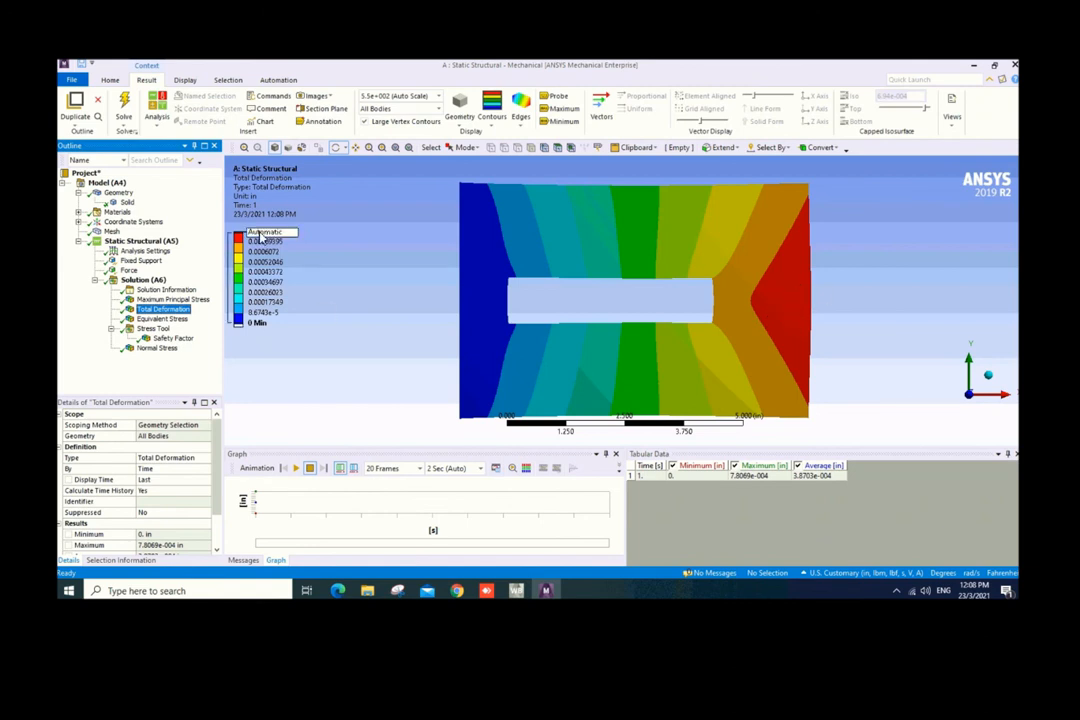
pyautogui.click(266, 302)
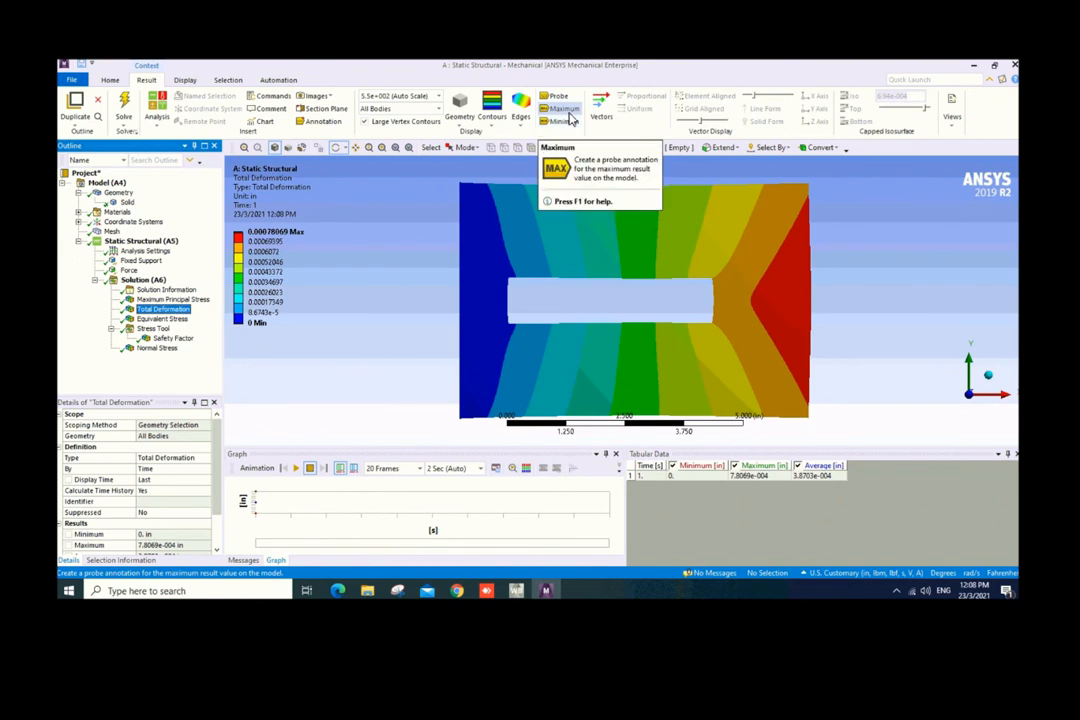
pyautogui.click(566, 110)
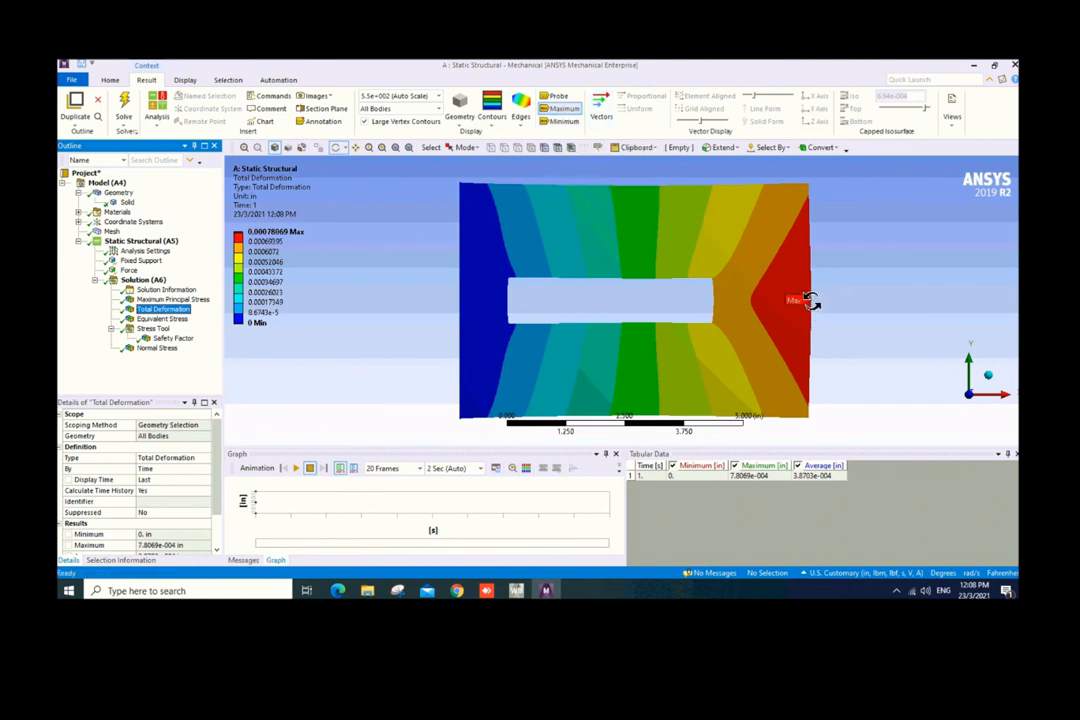
pyautogui.click(563, 120)
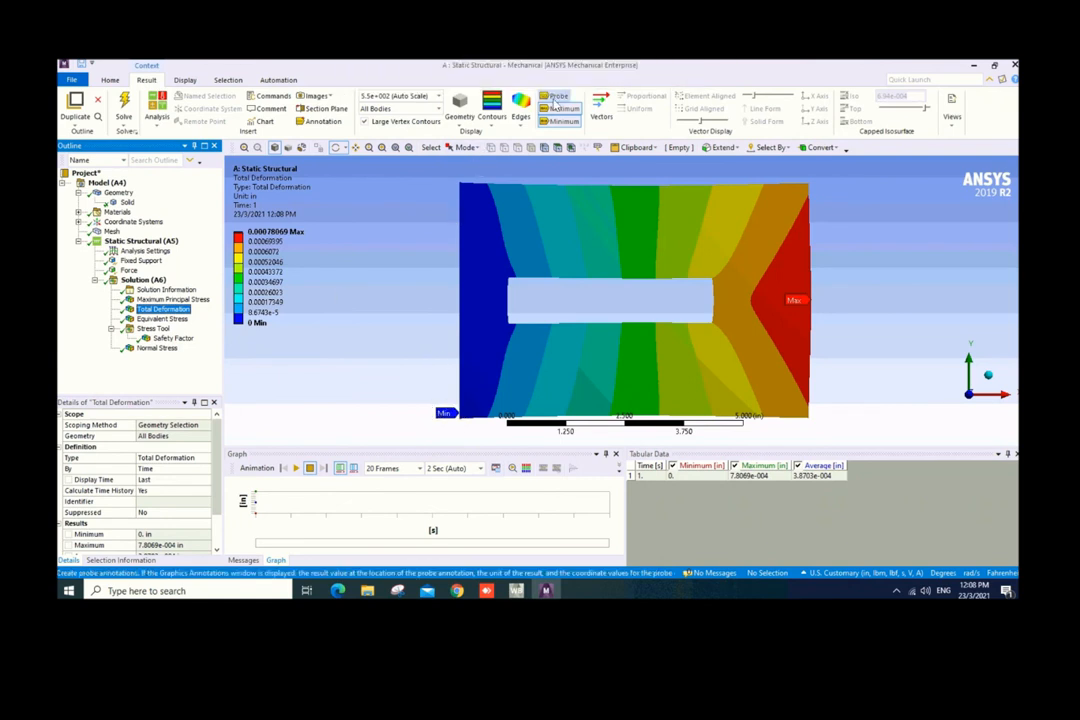
# Step: Probe the total deformation at four points: near the loaded edge, beside the cutout's loaded end, and at two spots above the cutout
pyautogui.click(556, 97)
pyautogui.click(789, 253)
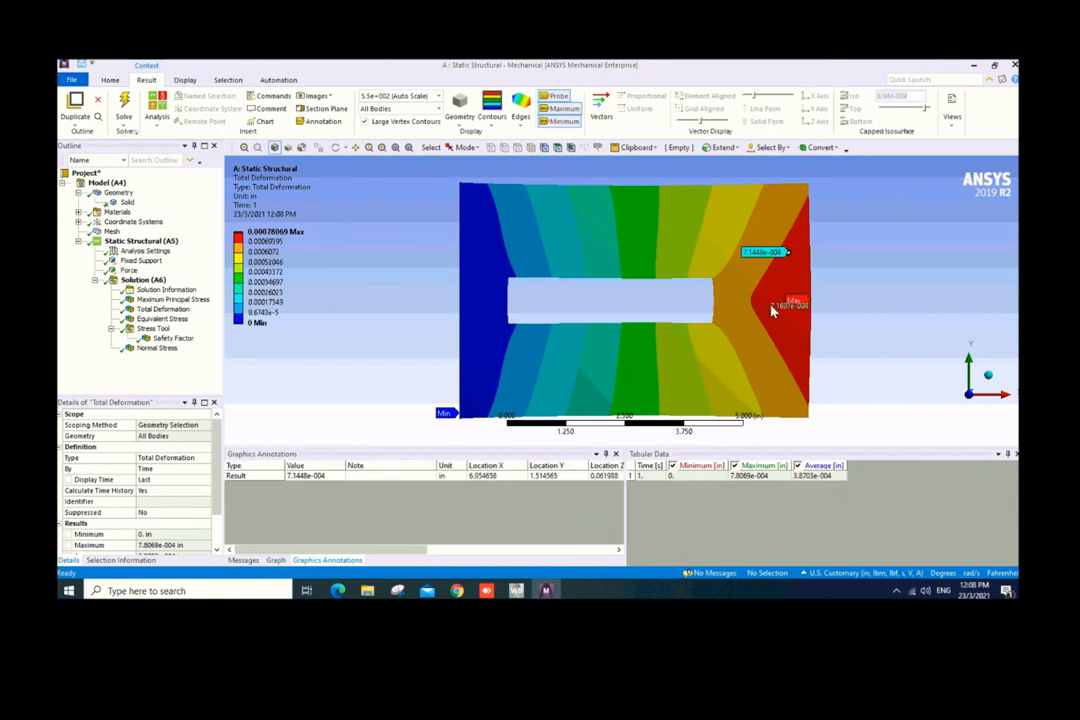
pyautogui.click(729, 290)
pyautogui.click(673, 245)
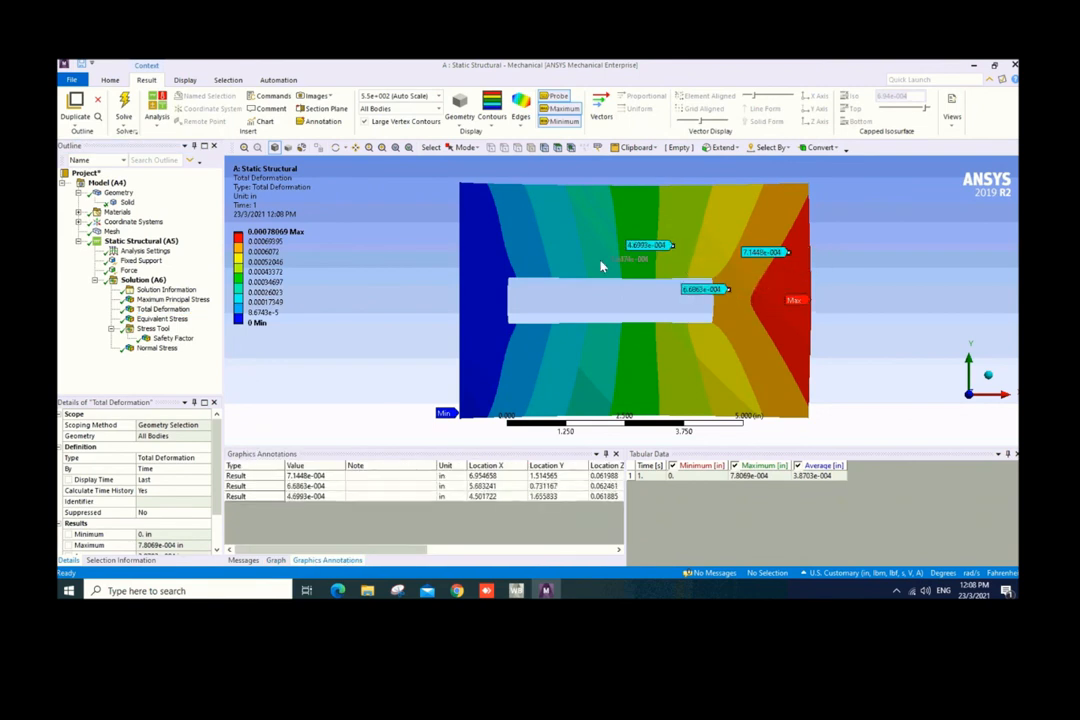
pyautogui.click(564, 256)
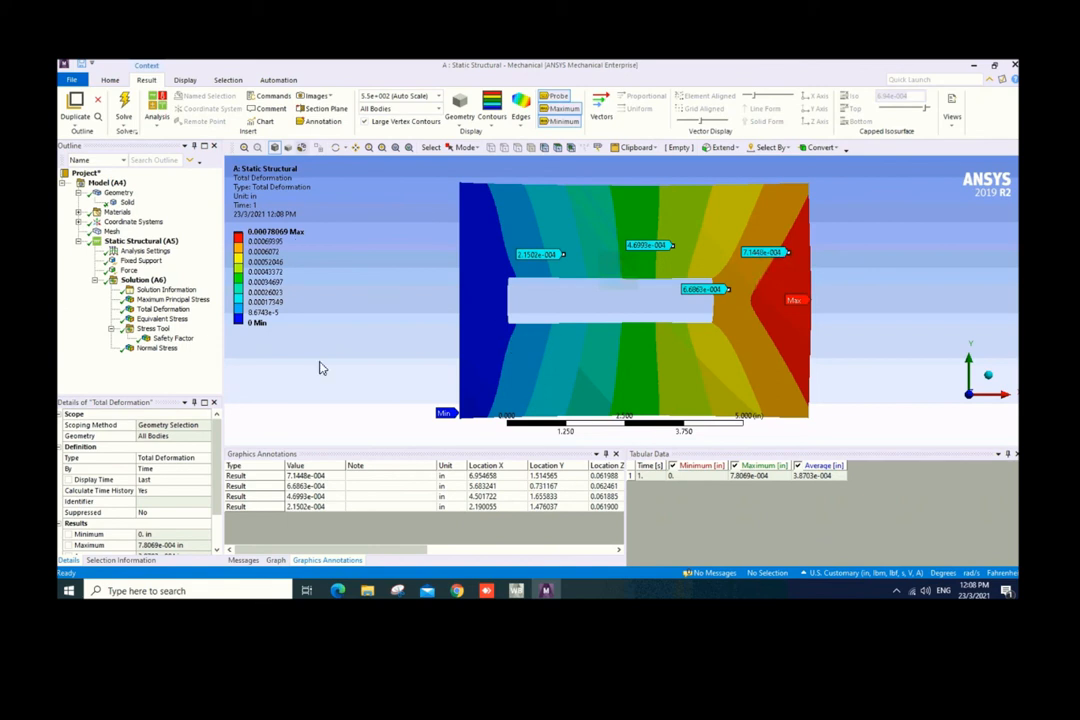
# Step: Probe the Maximum Principal Stress plot at three points: near the plate's loaded edge, above the cutout and below the cutout
pyautogui.click(166, 299)
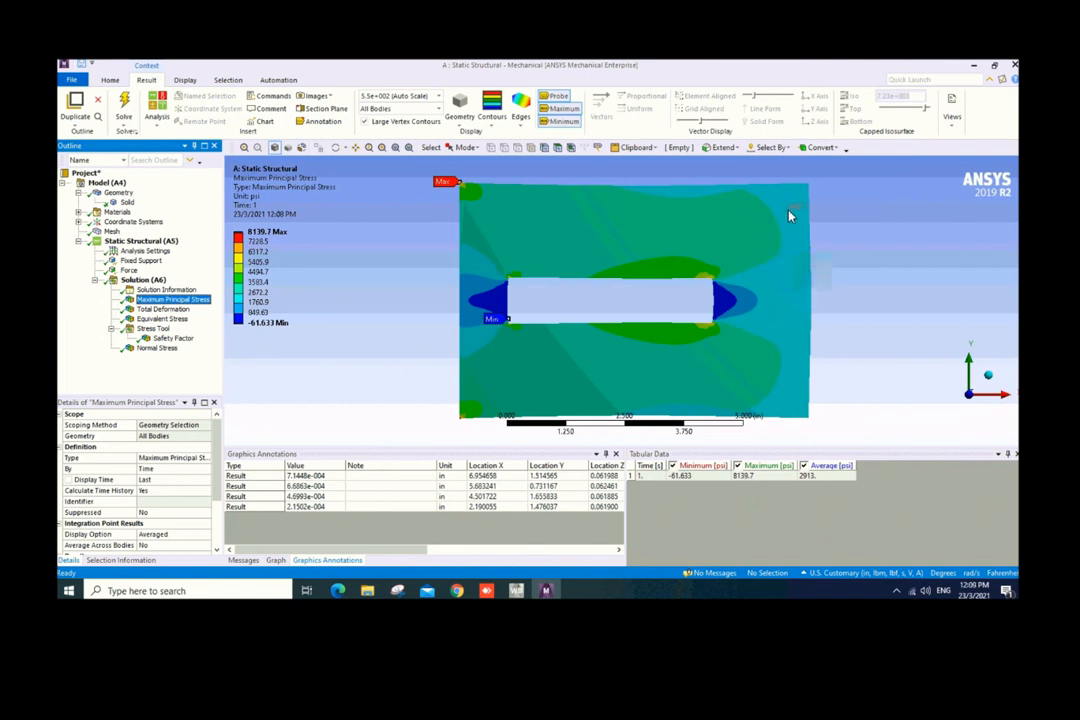
pyautogui.click(793, 271)
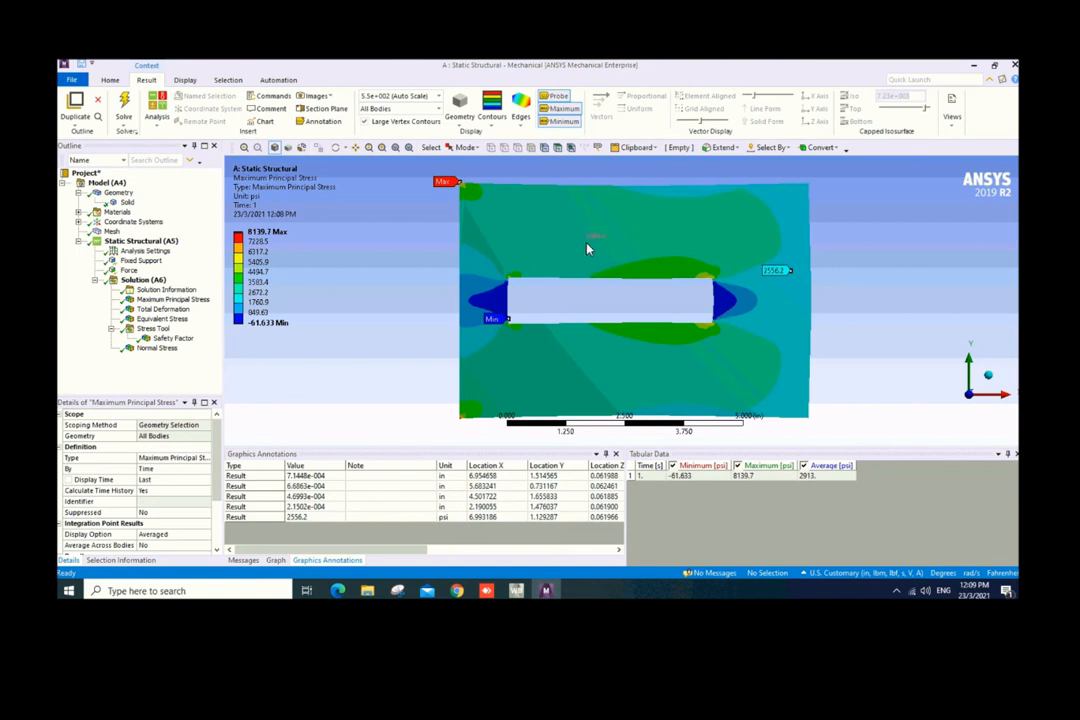
pyautogui.click(587, 245)
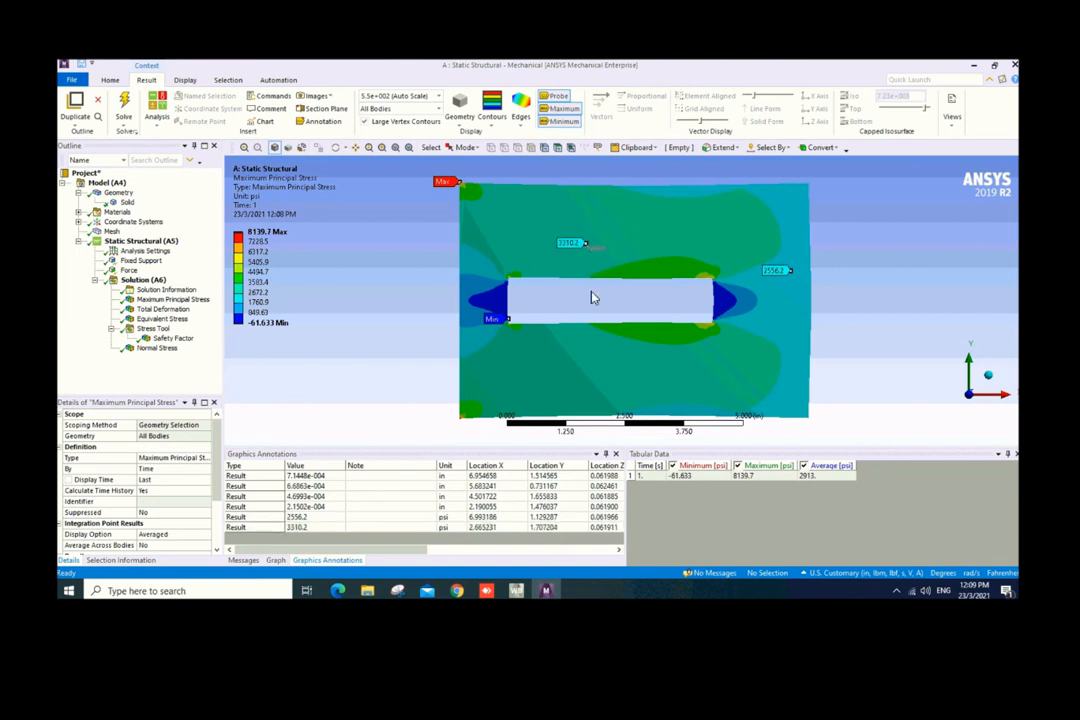
pyautogui.click(586, 363)
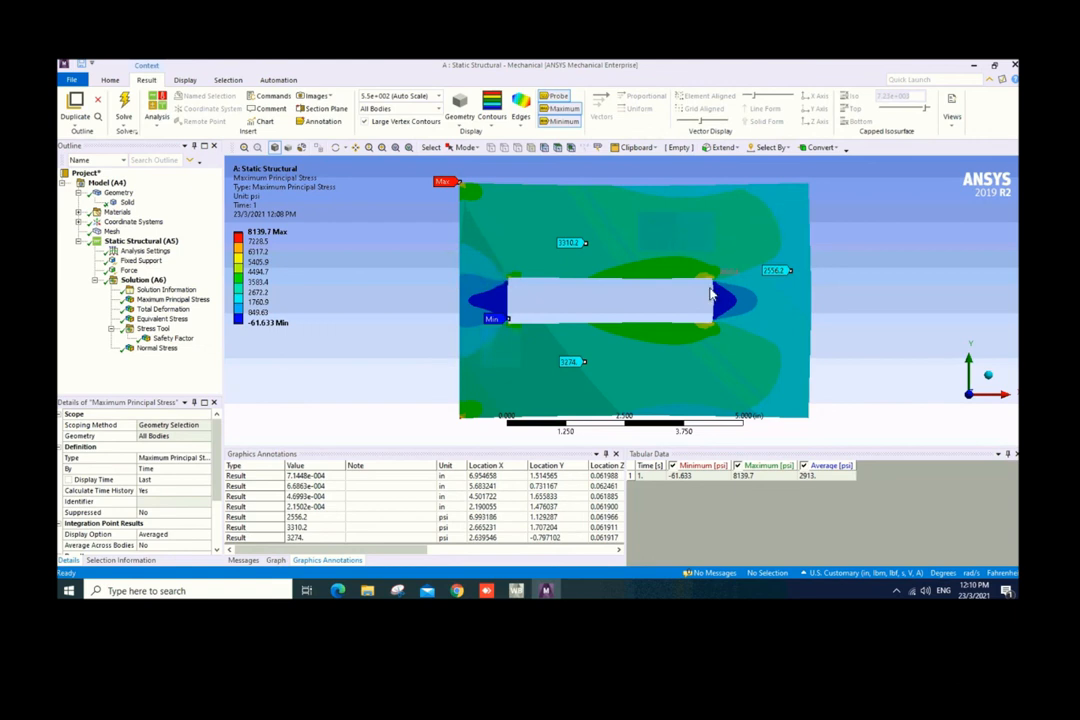
# Step: View the Normal Stress contour, and return to the Maximum Principal Stress plot with its probe labels
pyautogui.click(160, 347)
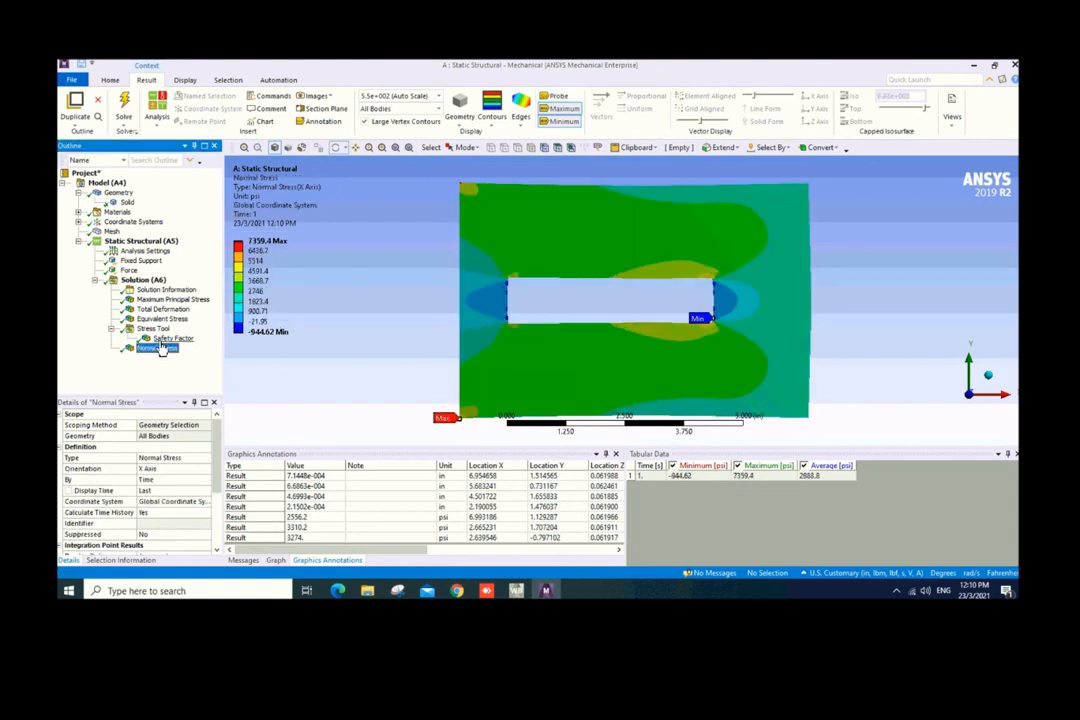
pyautogui.click(165, 299)
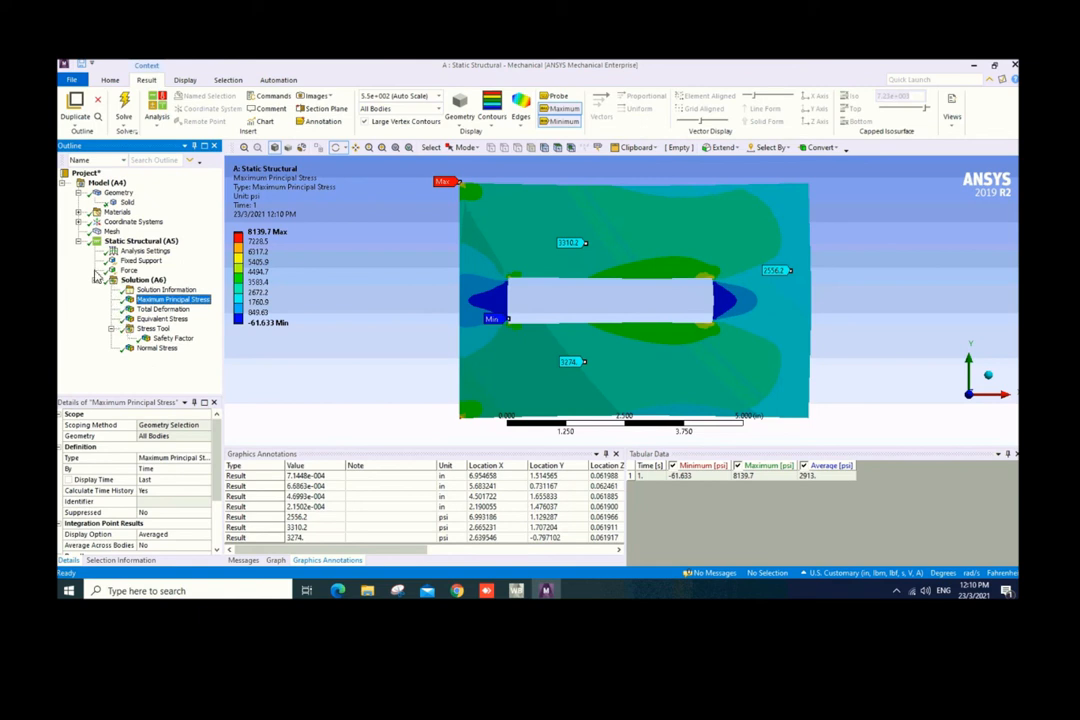
# Step: Review the Fixed Support and Force boundary conditions on the plate, ending on the details of the Solution branch
pyautogui.click(138, 260)
pyautogui.click(128, 270)
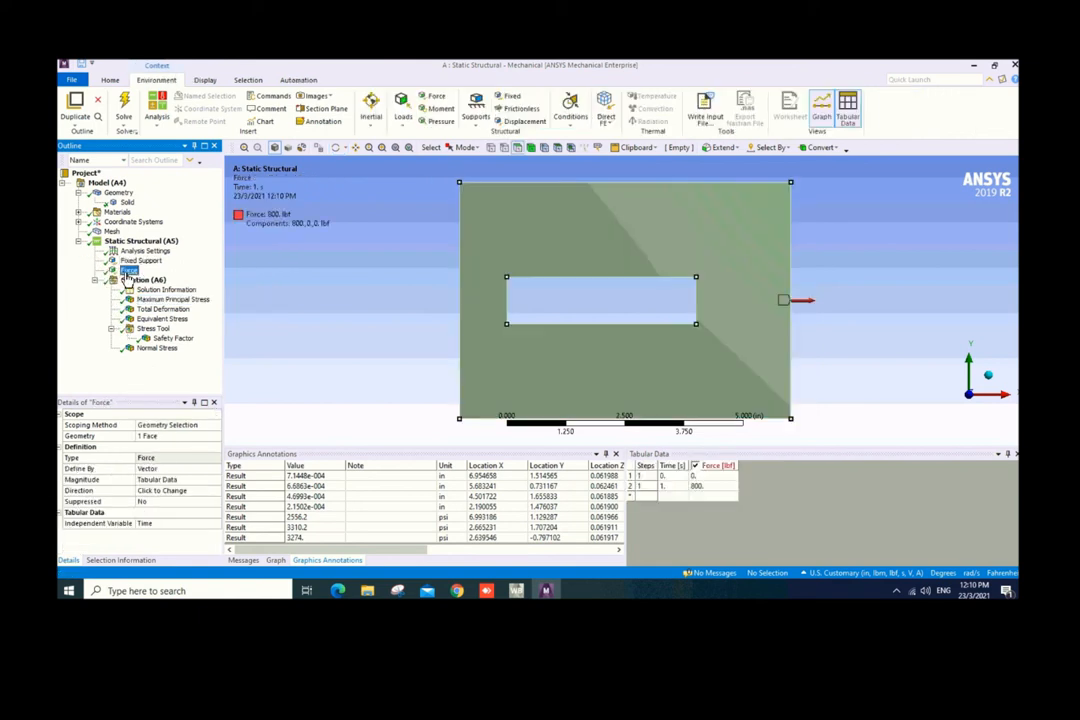
pyautogui.click(140, 280)
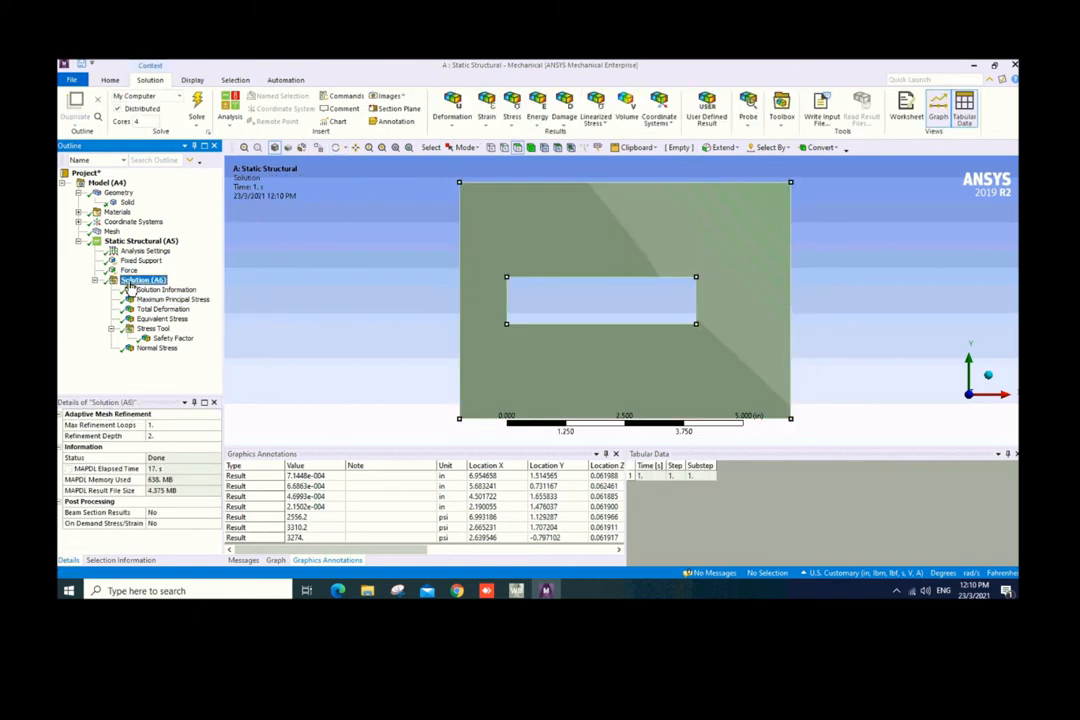